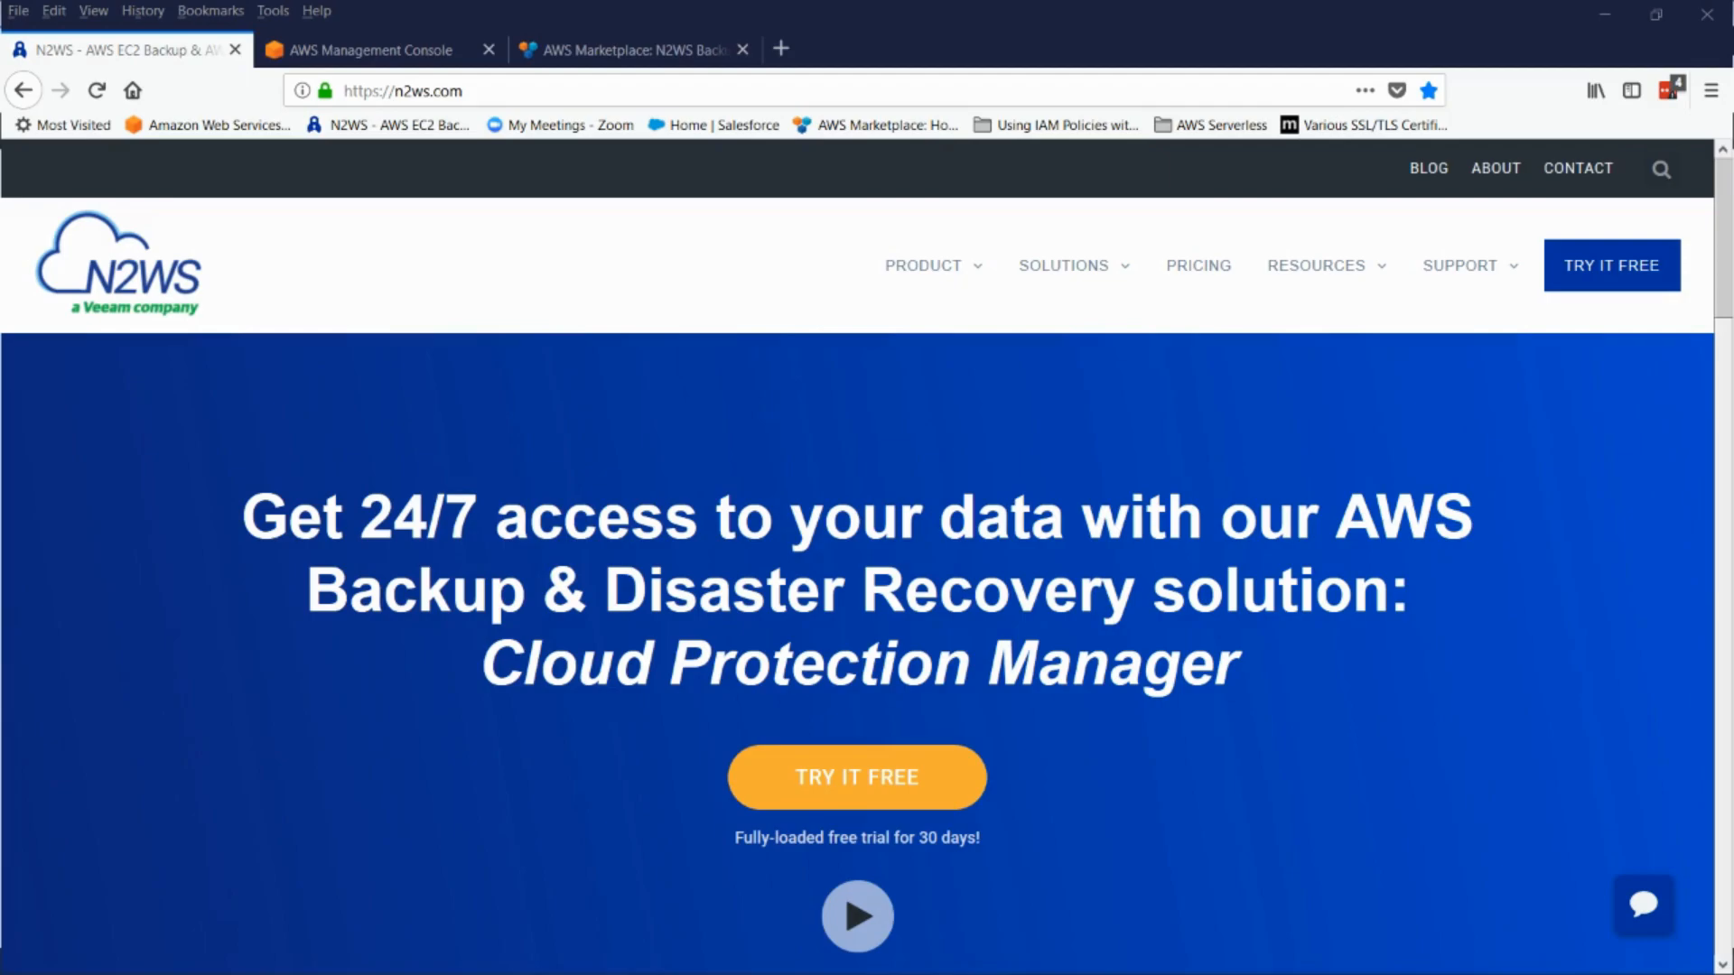
Open the N2WS Backup & Recovery (CPM) Free Trial & BYOL Edition listing in AWS Marketplace and proceed through its subscription to configuration
{"action": "left_click", "coordinate": [378, 55]}
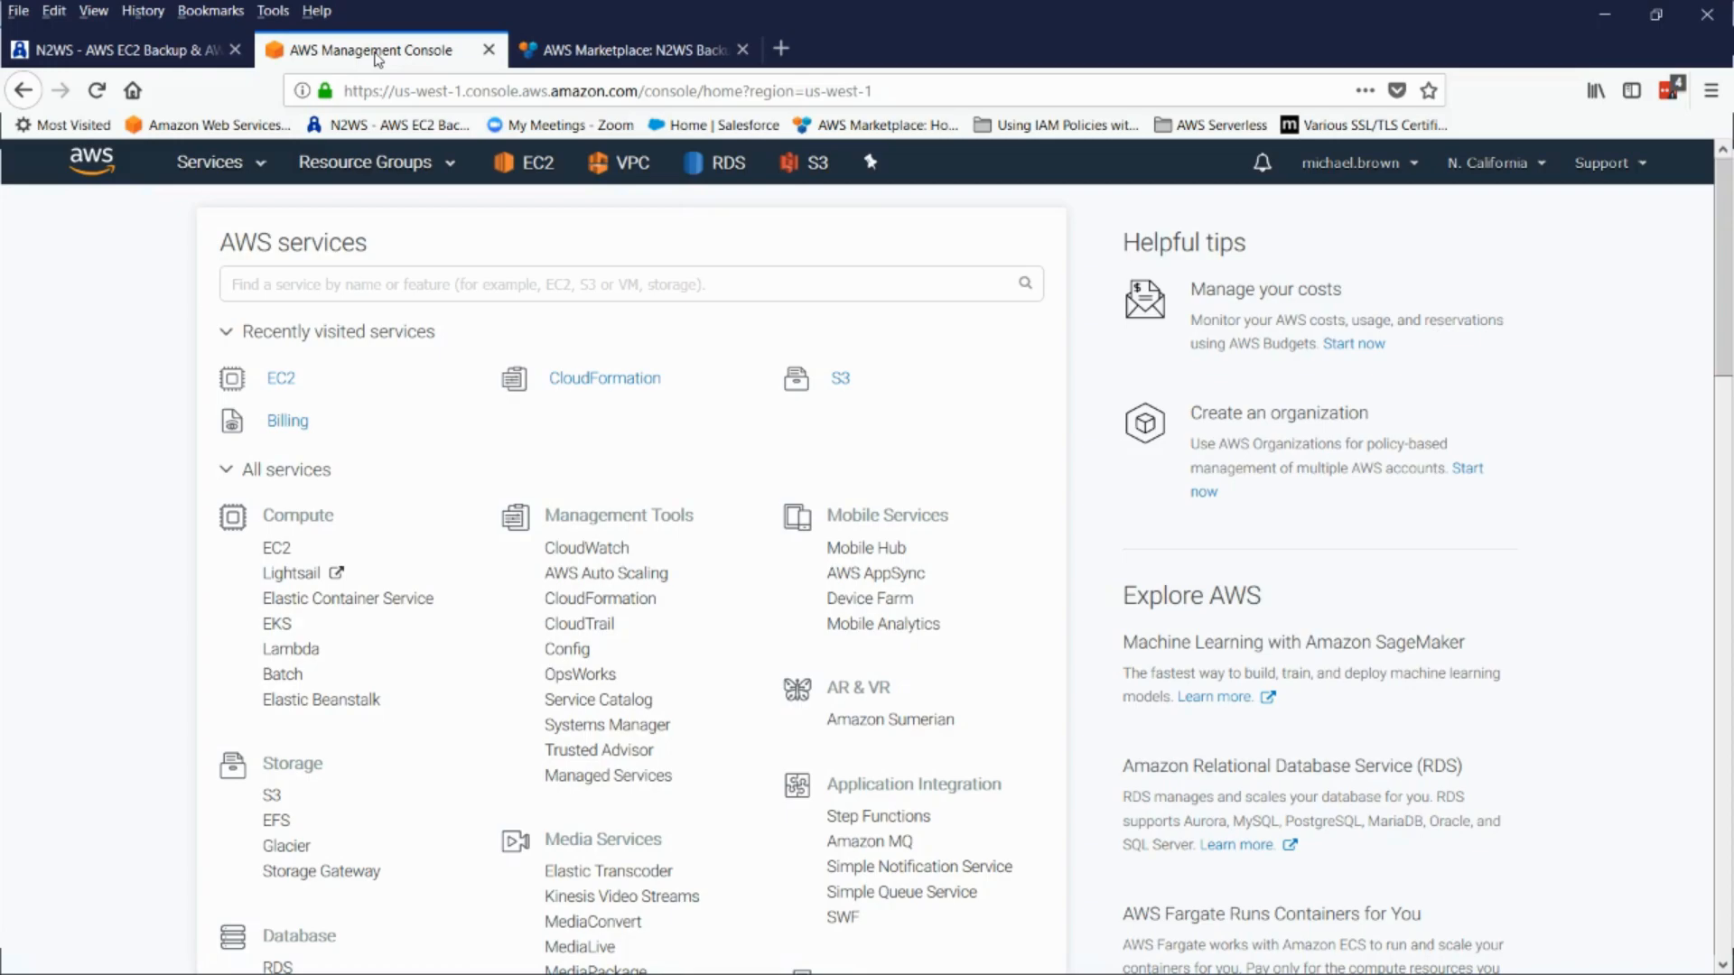
{"action": "scroll", "coordinate": [1318, 831], "scroll_direction": "down", "scroll_amount": 5}
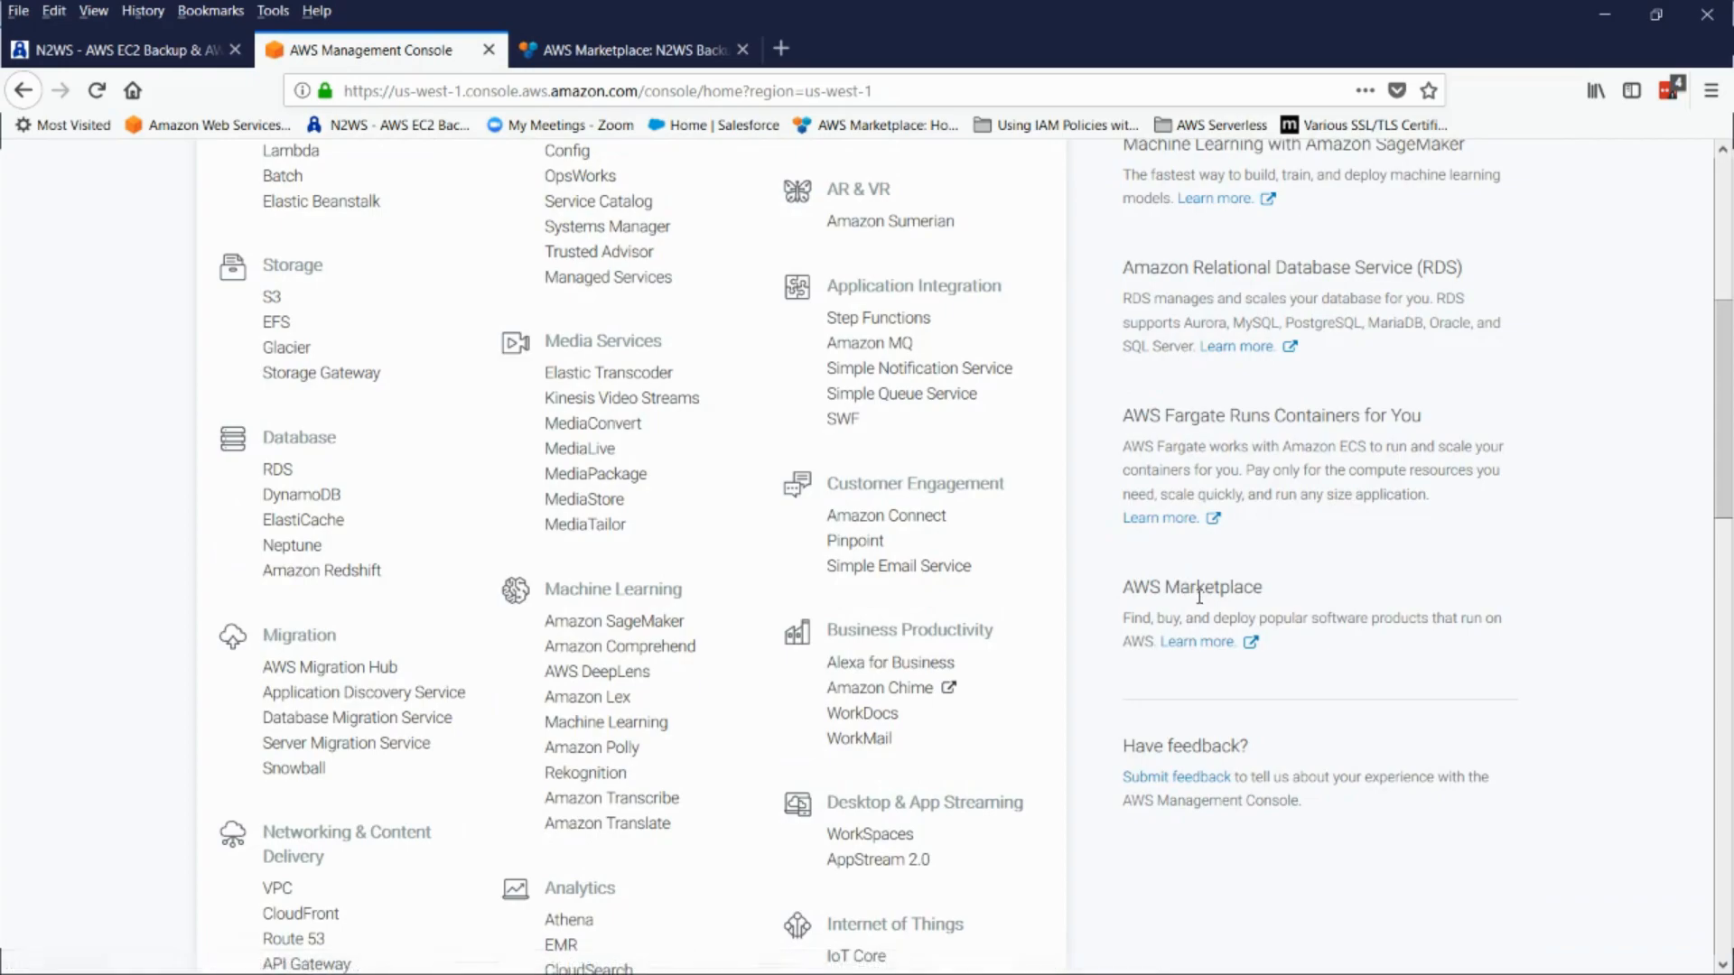
{"action": "left_click", "coordinate": [632, 51]}
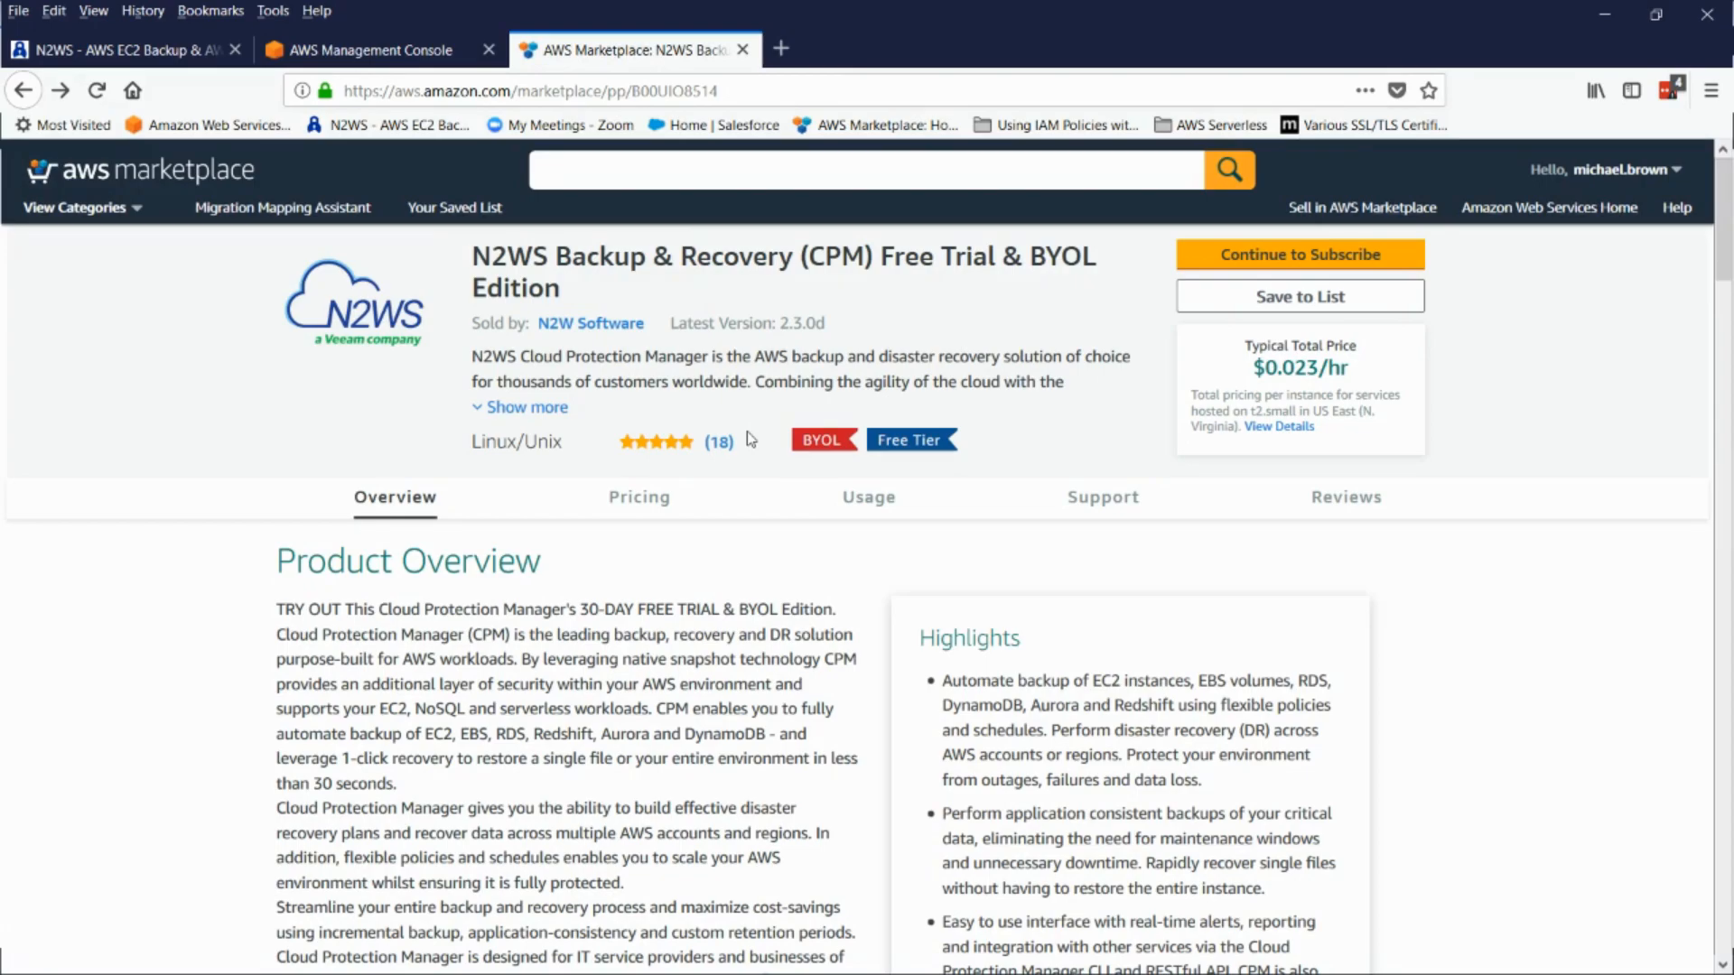
{"action": "left_click", "coordinate": [1361, 249]}
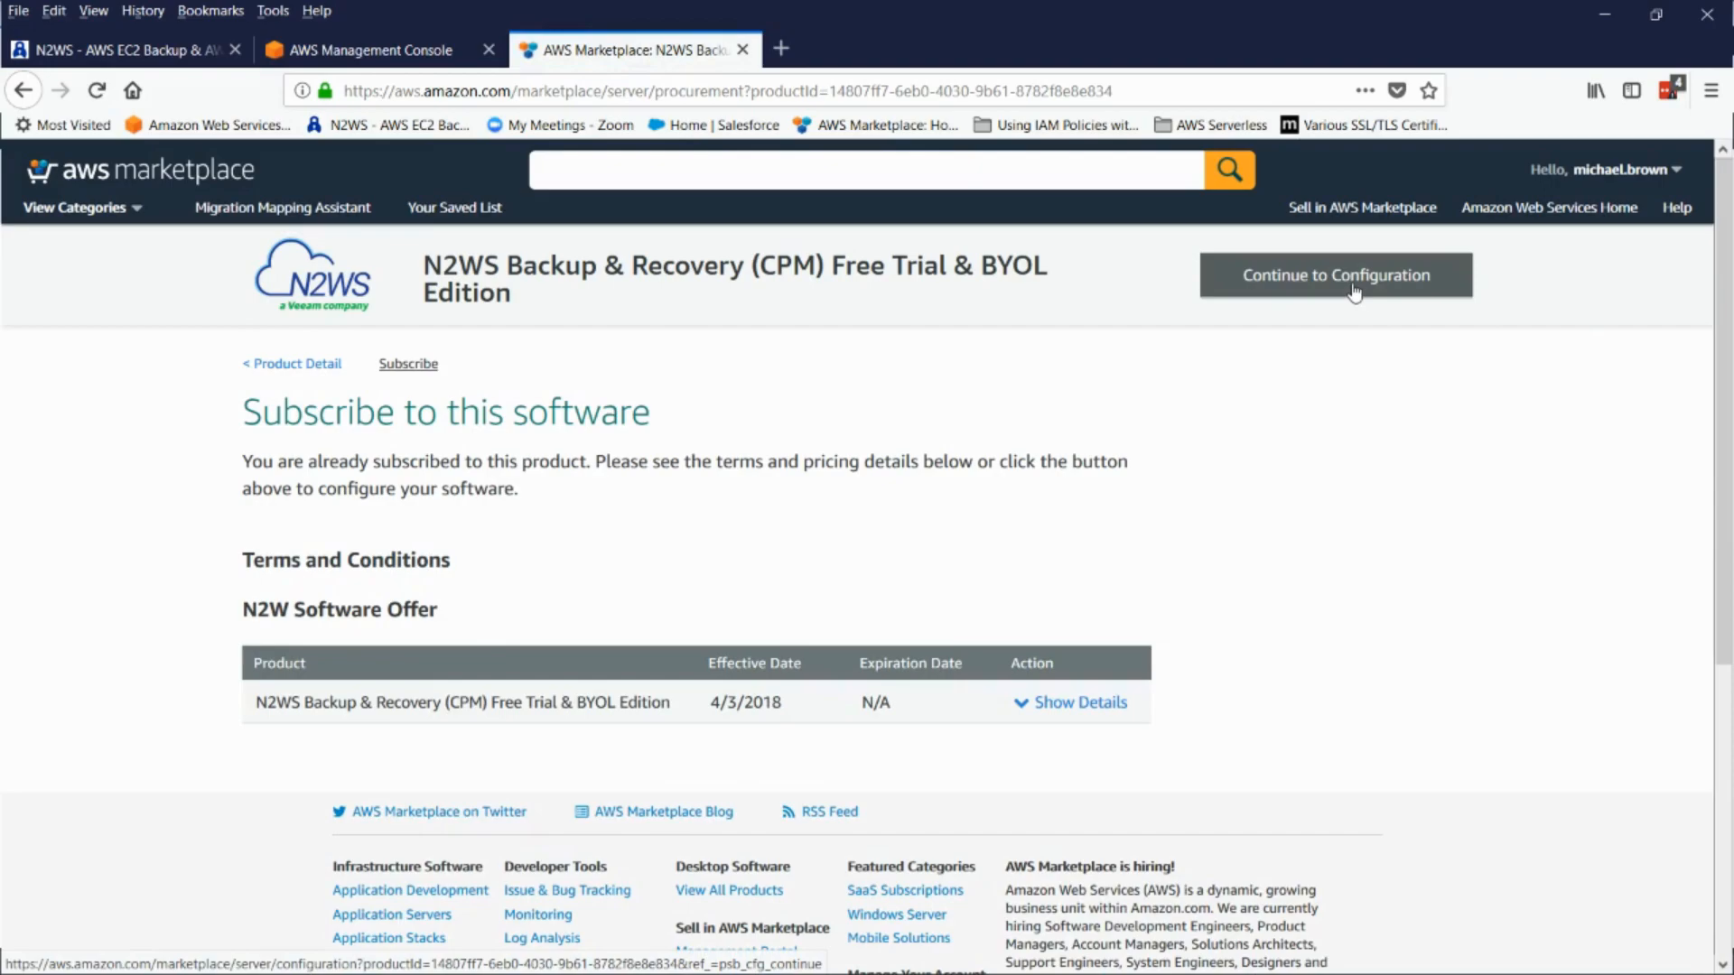
{"action": "left_click", "coordinate": [1354, 292]}
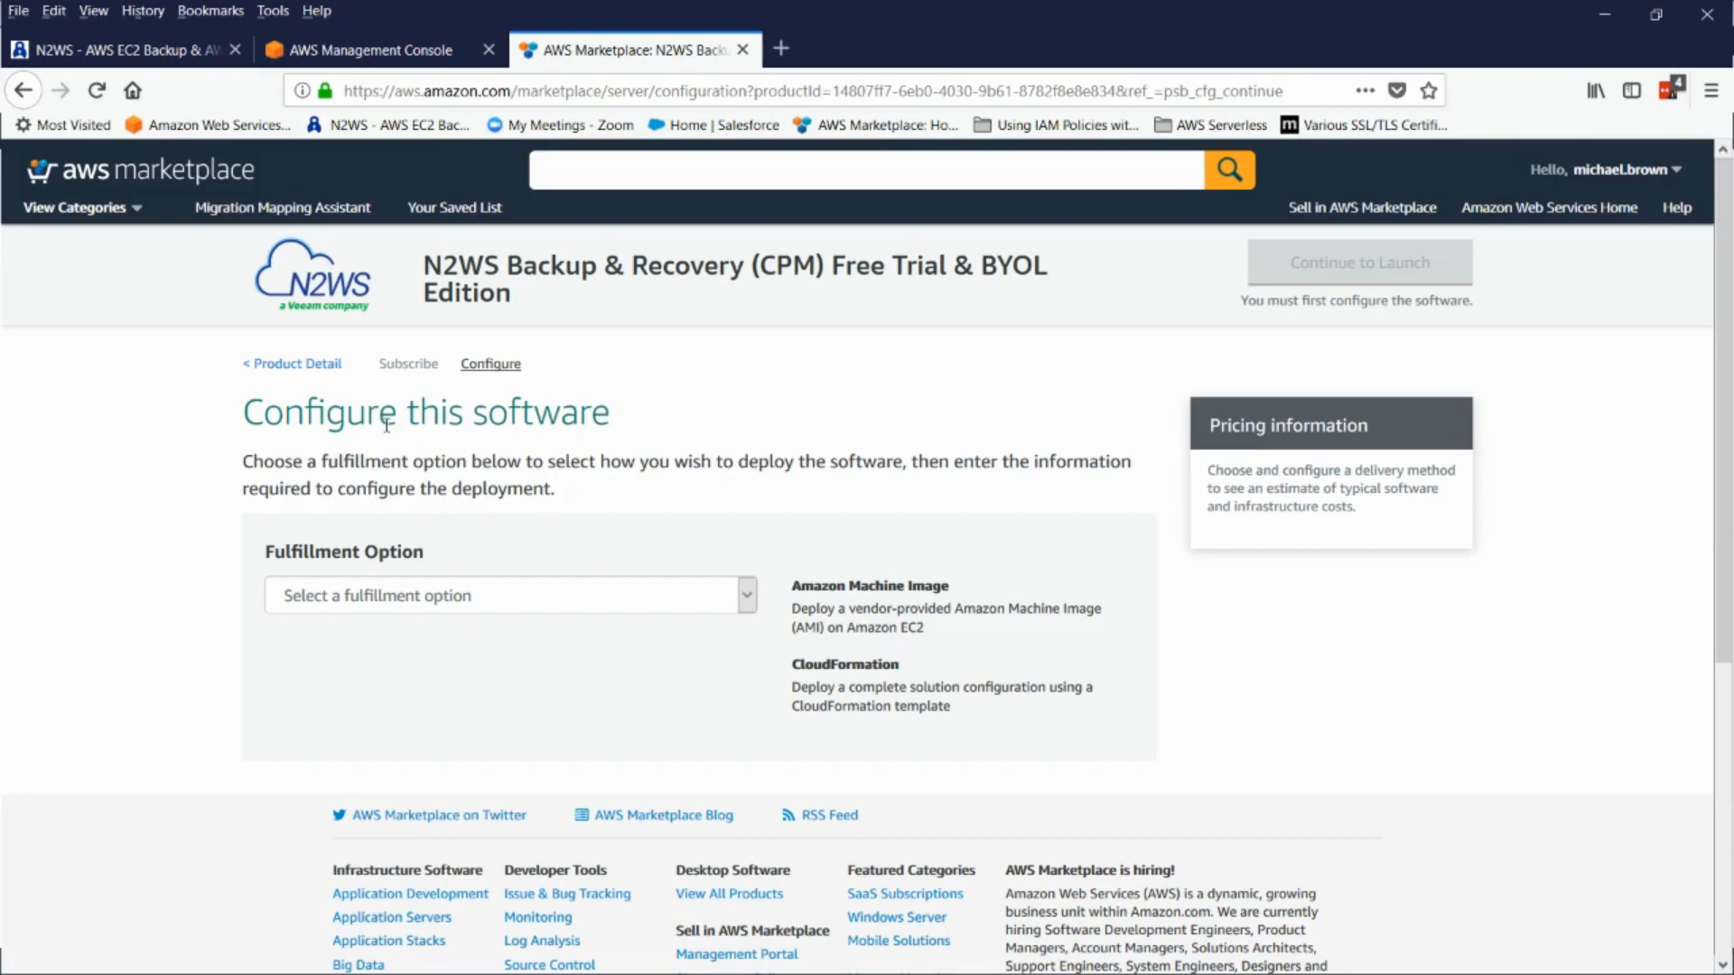
Choose CloudFormation as the fulfillment option for the software
{"action": "scroll", "coordinate": [574, 502], "scroll_direction": "down", "scroll_amount": 2}
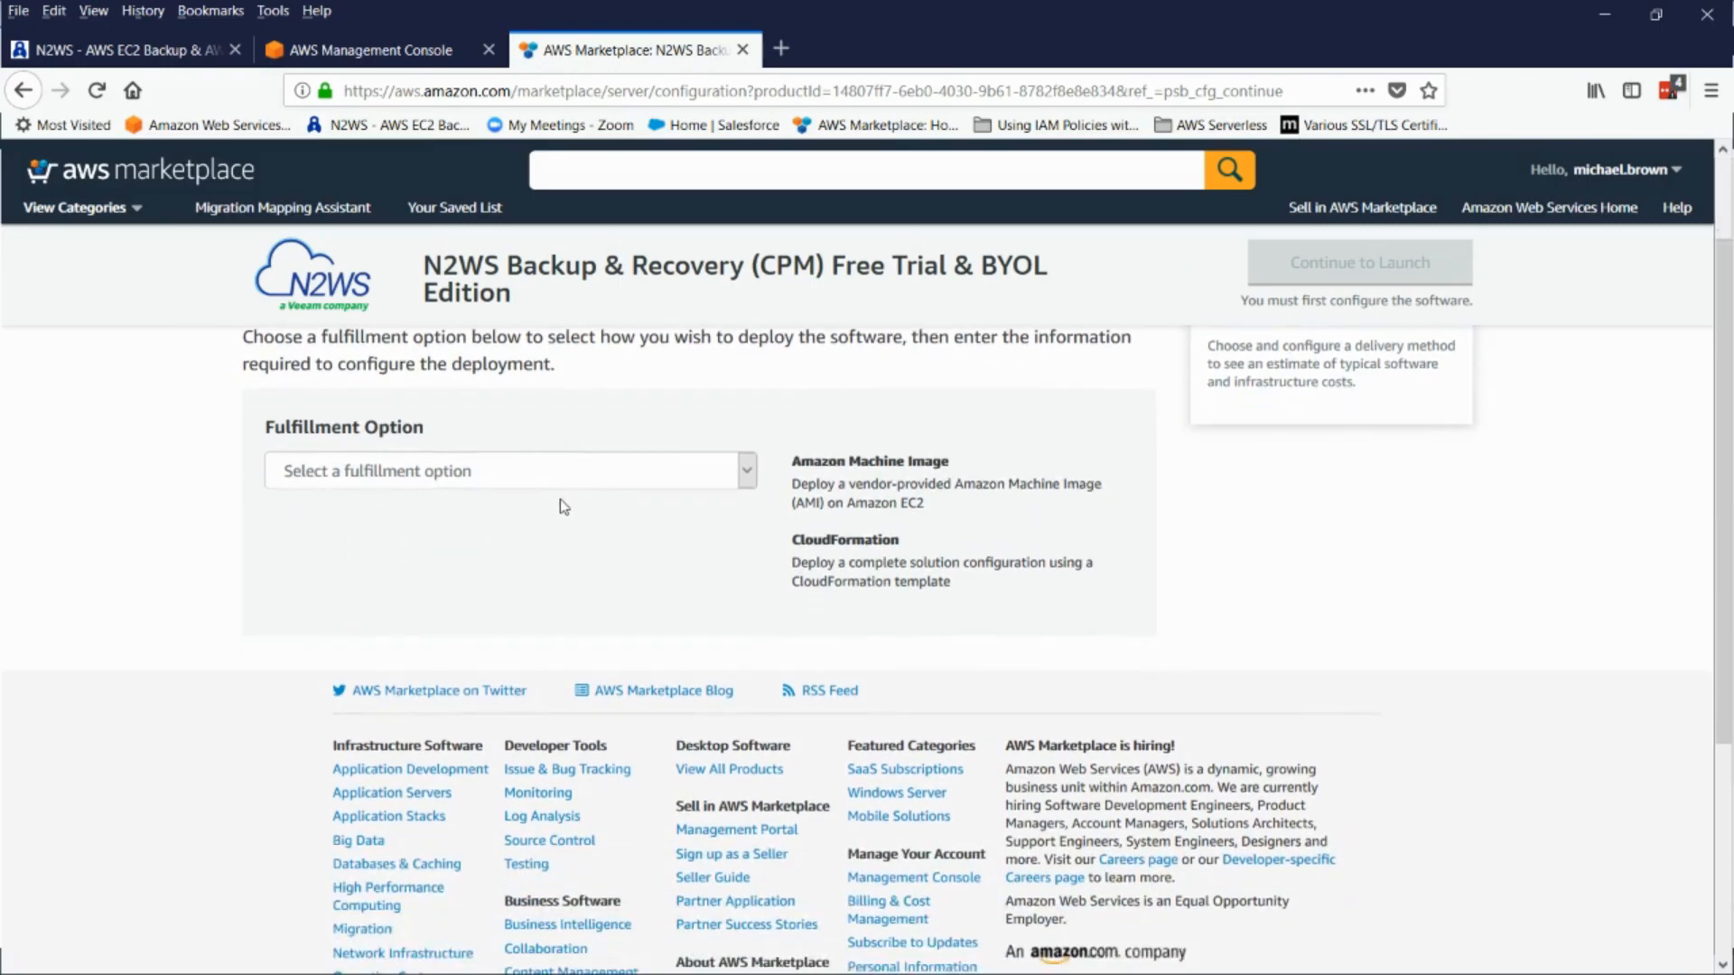
{"action": "left_click", "coordinate": [621, 485]}
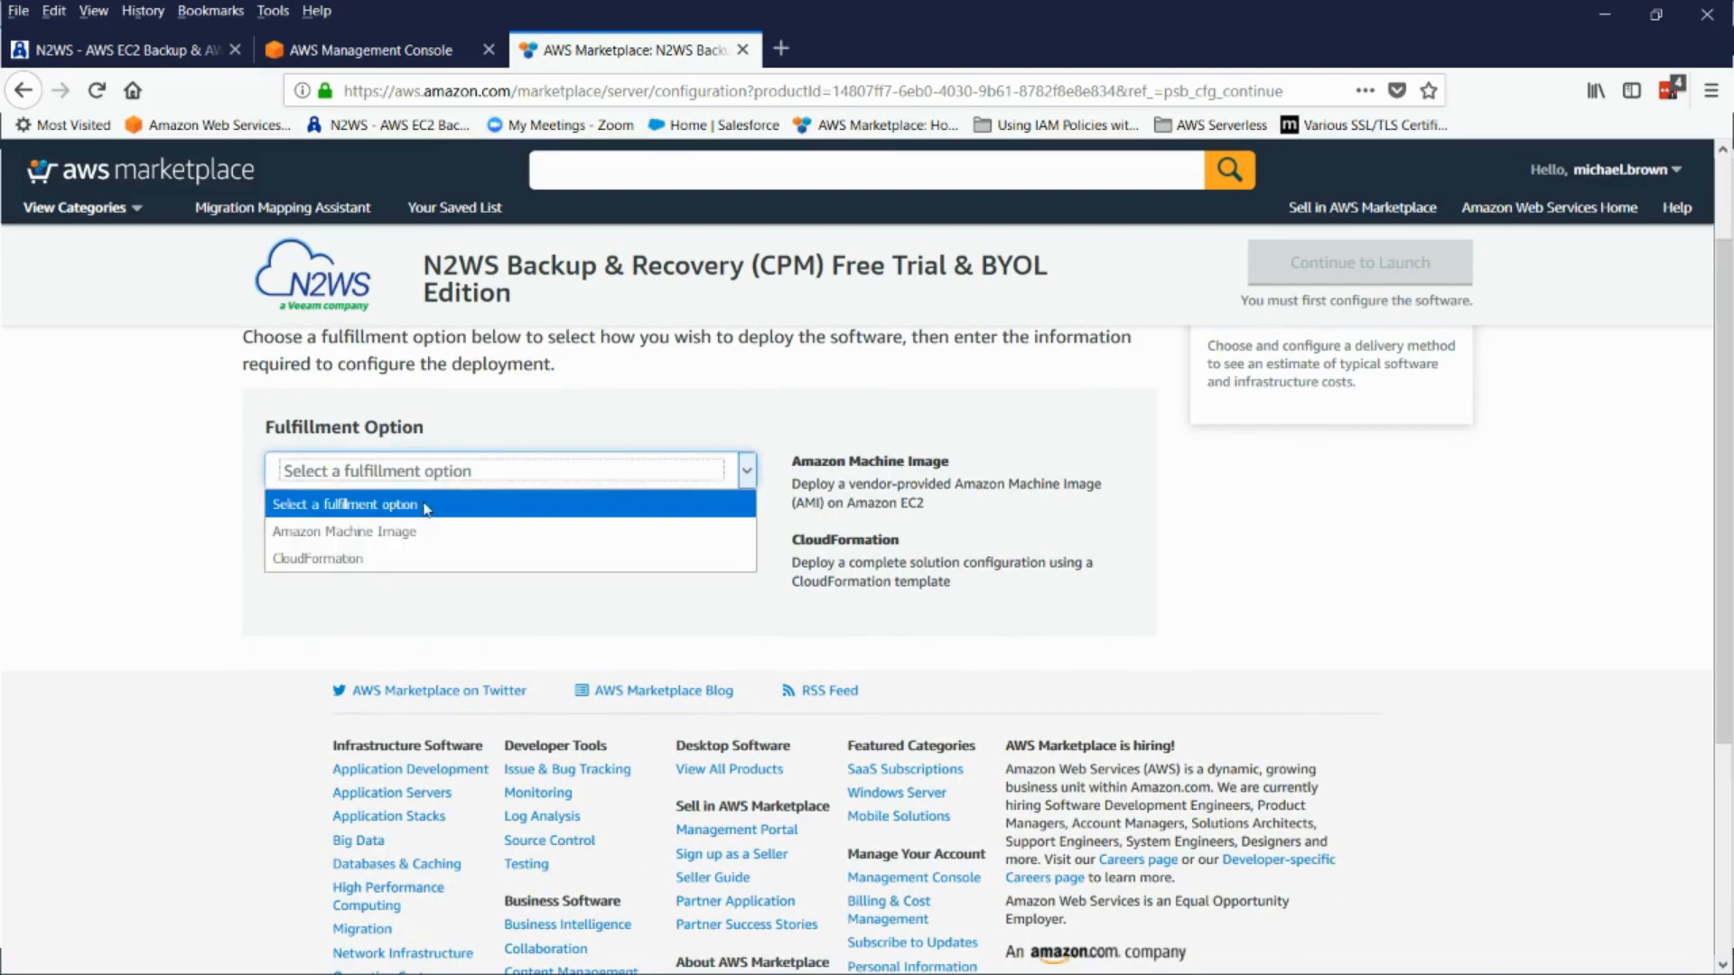
{"action": "left_click", "coordinate": [352, 559]}
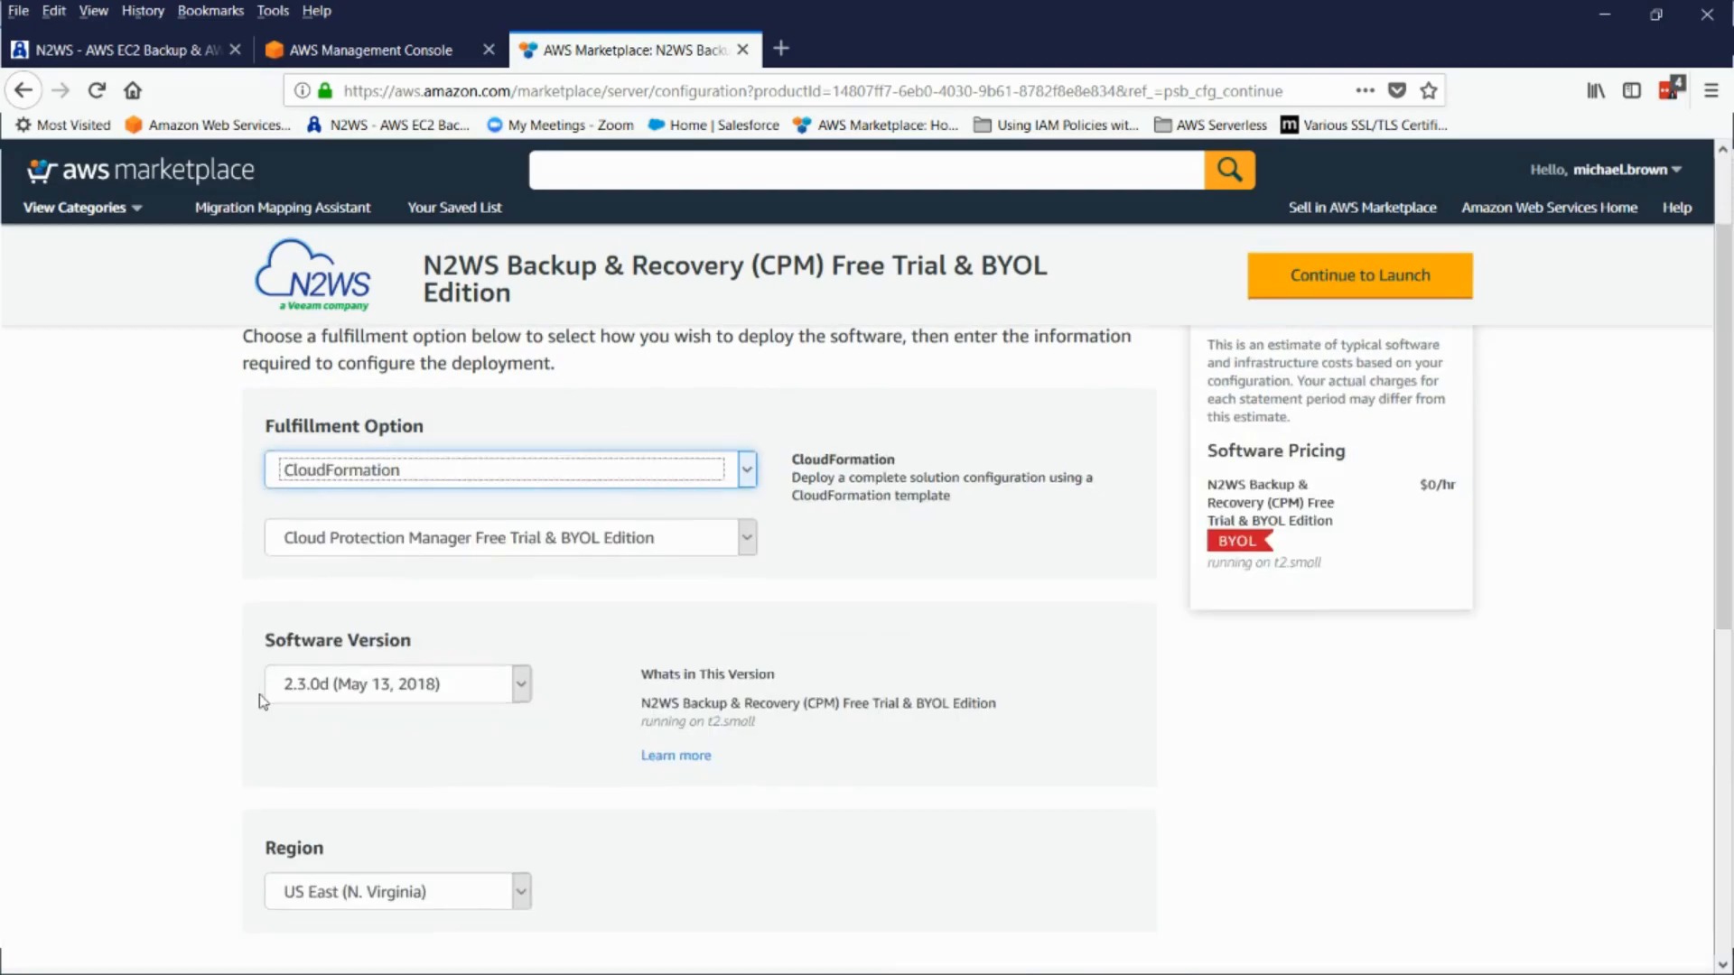
Set the deployment region to US West (N. California) and continue to the launch stage
{"action": "scroll", "coordinate": [262, 701], "scroll_direction": "down", "scroll_amount": 2}
{"action": "scroll", "coordinate": [263, 701], "scroll_direction": "down", "scroll_amount": 2}
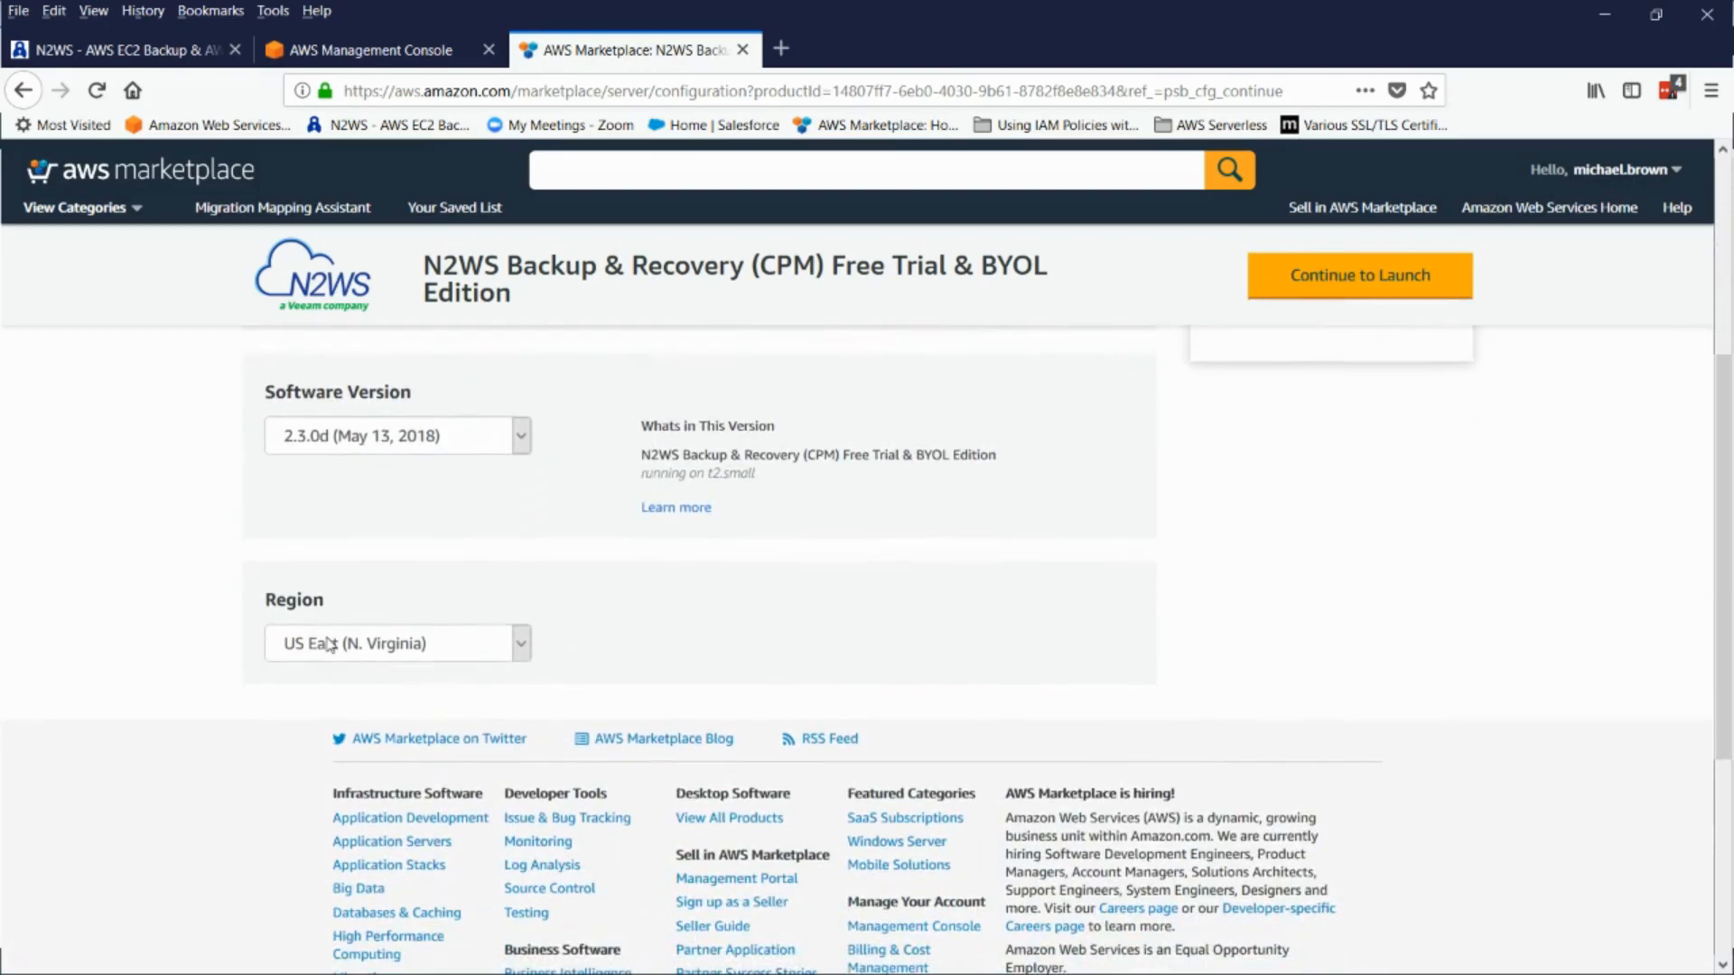
{"action": "left_click", "coordinate": [330, 644]}
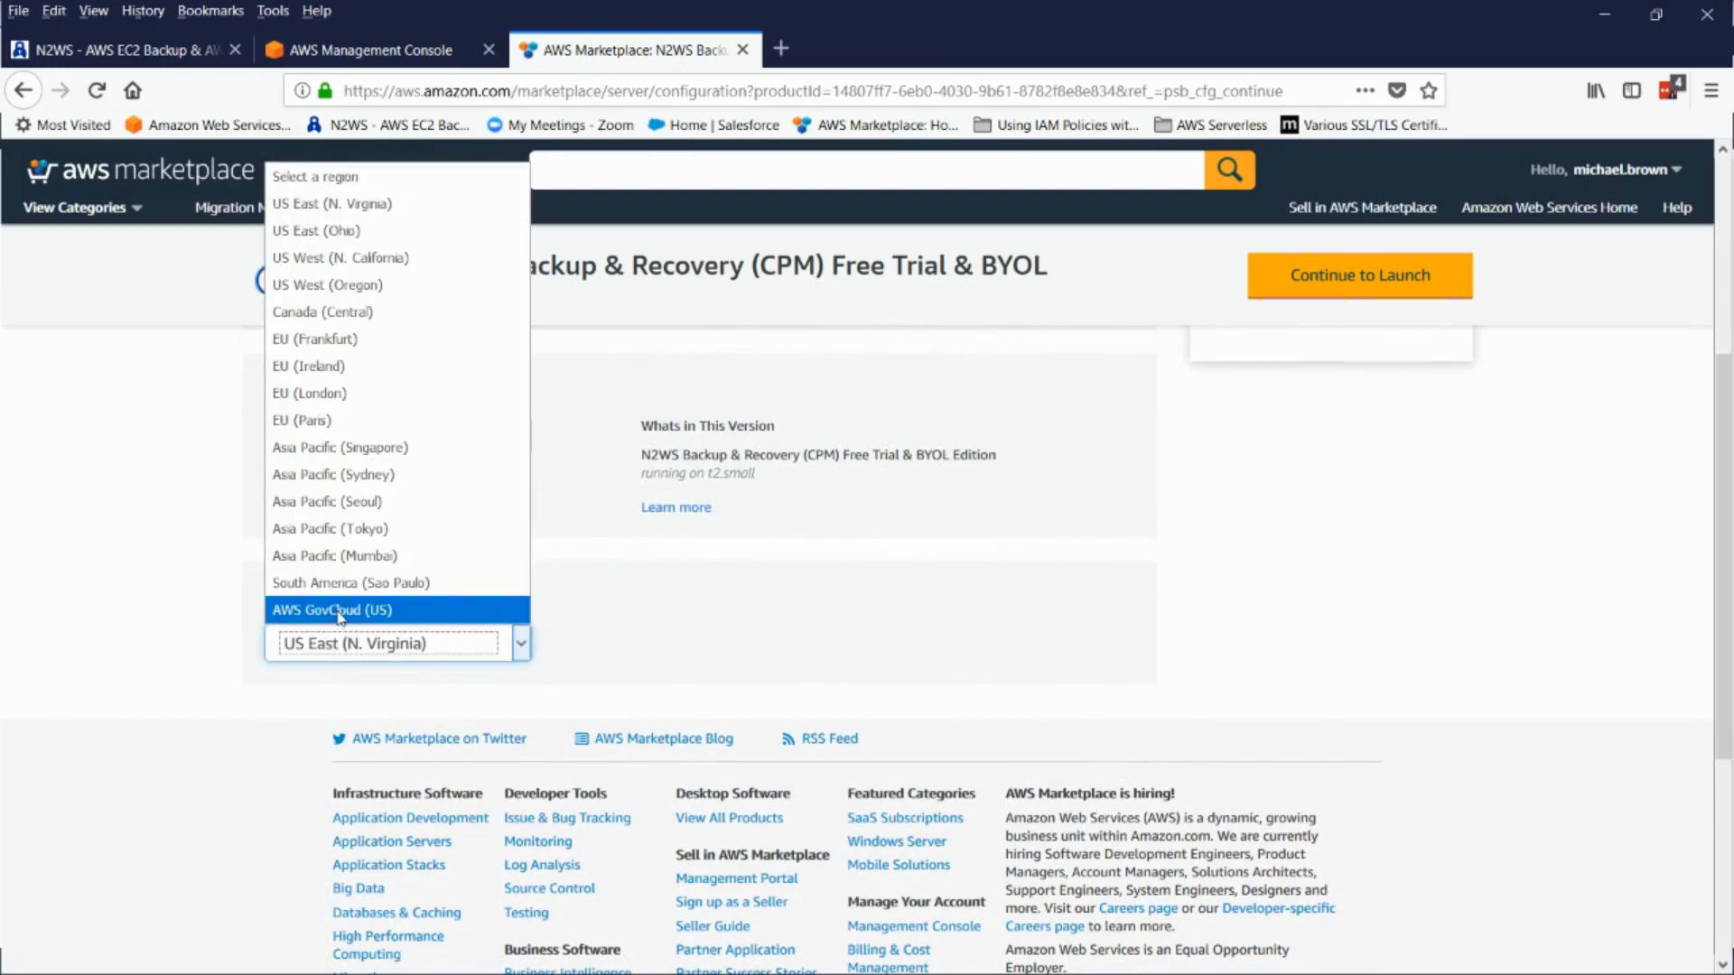
{"action": "left_click", "coordinate": [344, 260]}
{"action": "left_click", "coordinate": [1328, 285]}
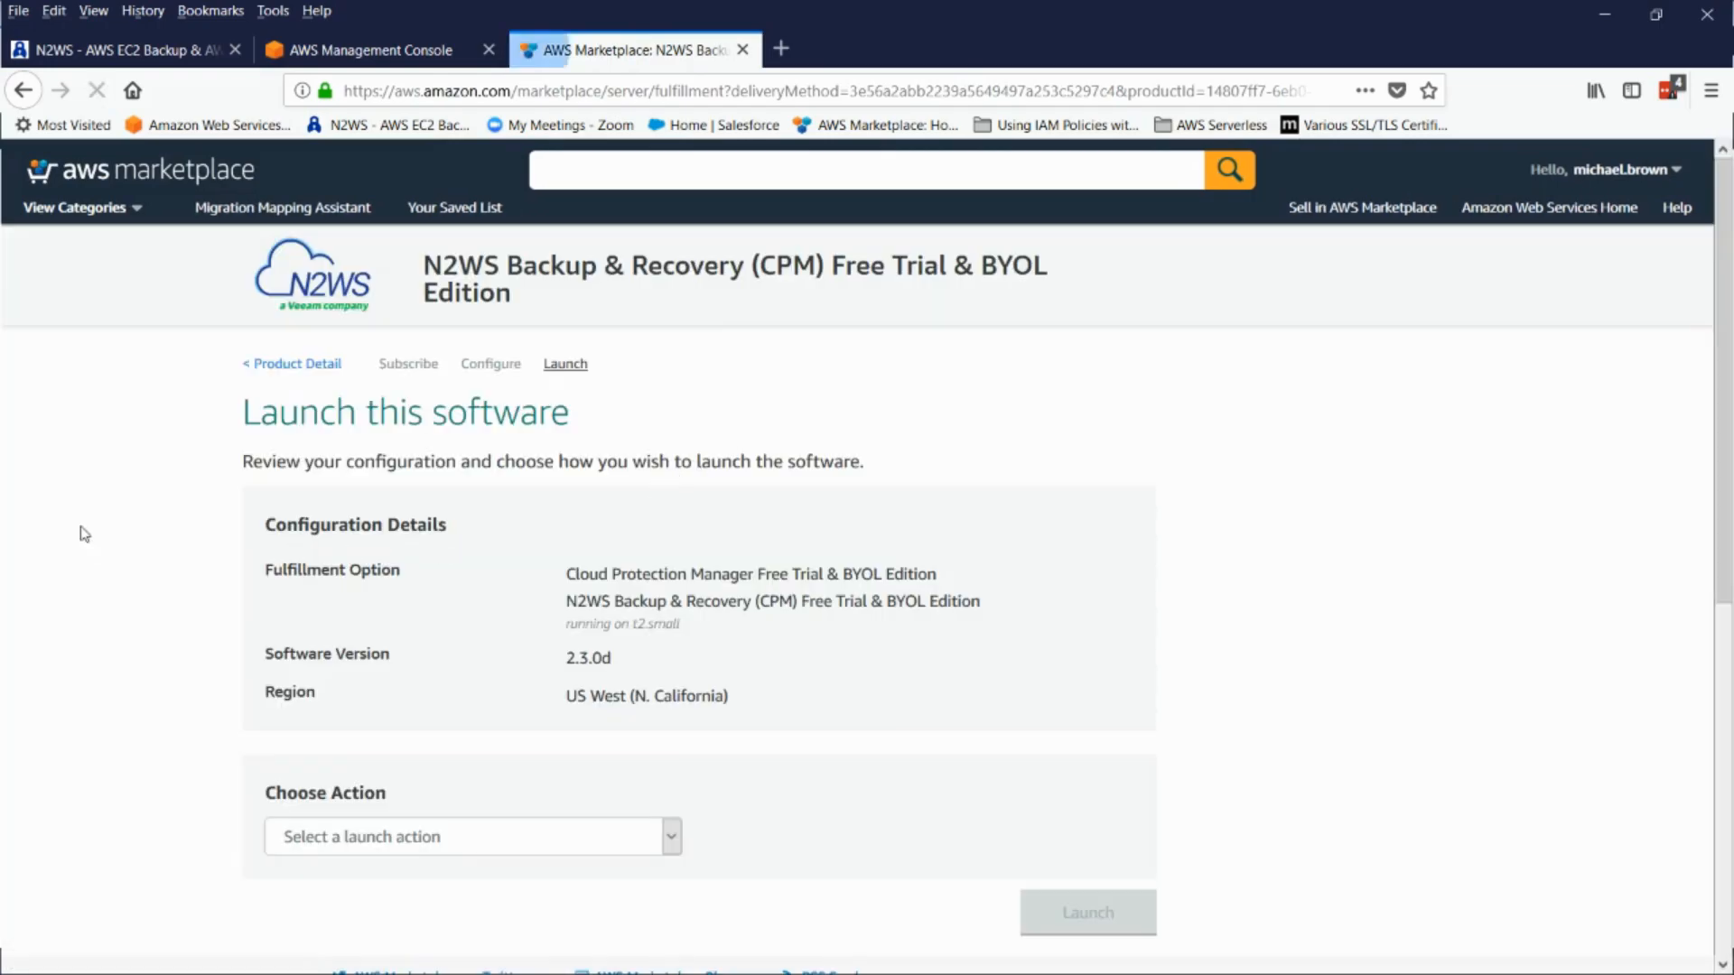
Launch the software with the Launch CloudFormation action and accept the prefilled Amazon S3 template URL for the new stack
{"action": "scroll", "coordinate": [821, 751], "scroll_direction": "down", "scroll_amount": 5}
{"action": "left_click", "coordinate": [492, 588]}
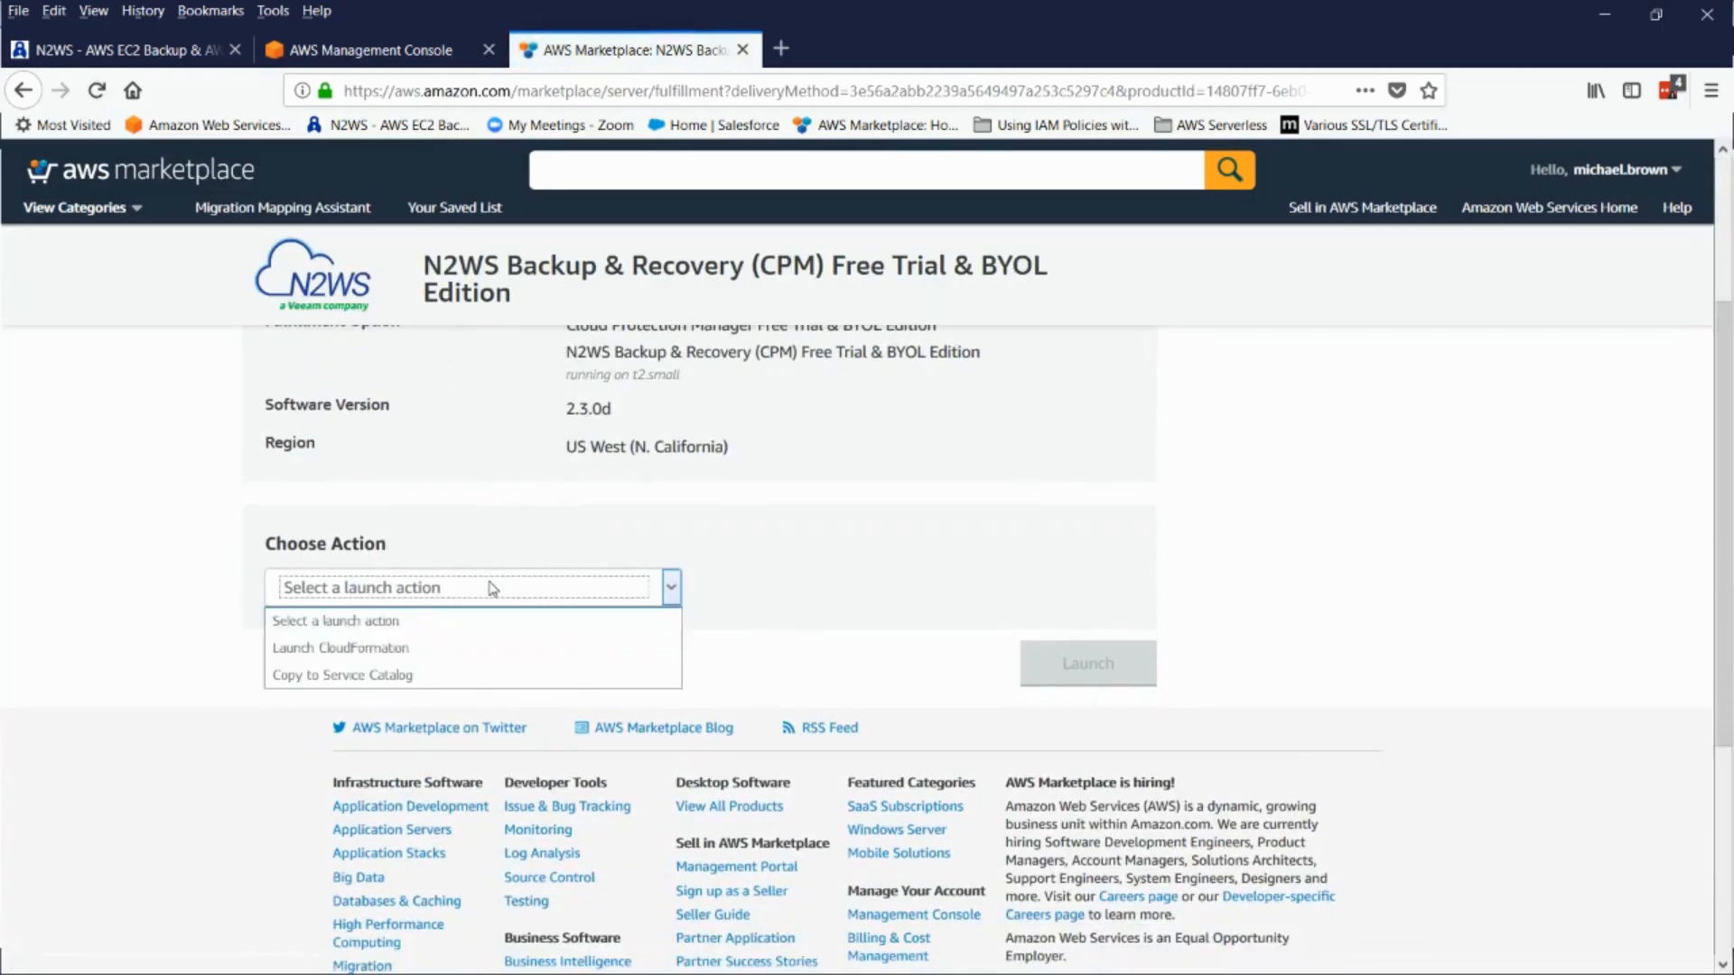
{"action": "left_click", "coordinate": [326, 650]}
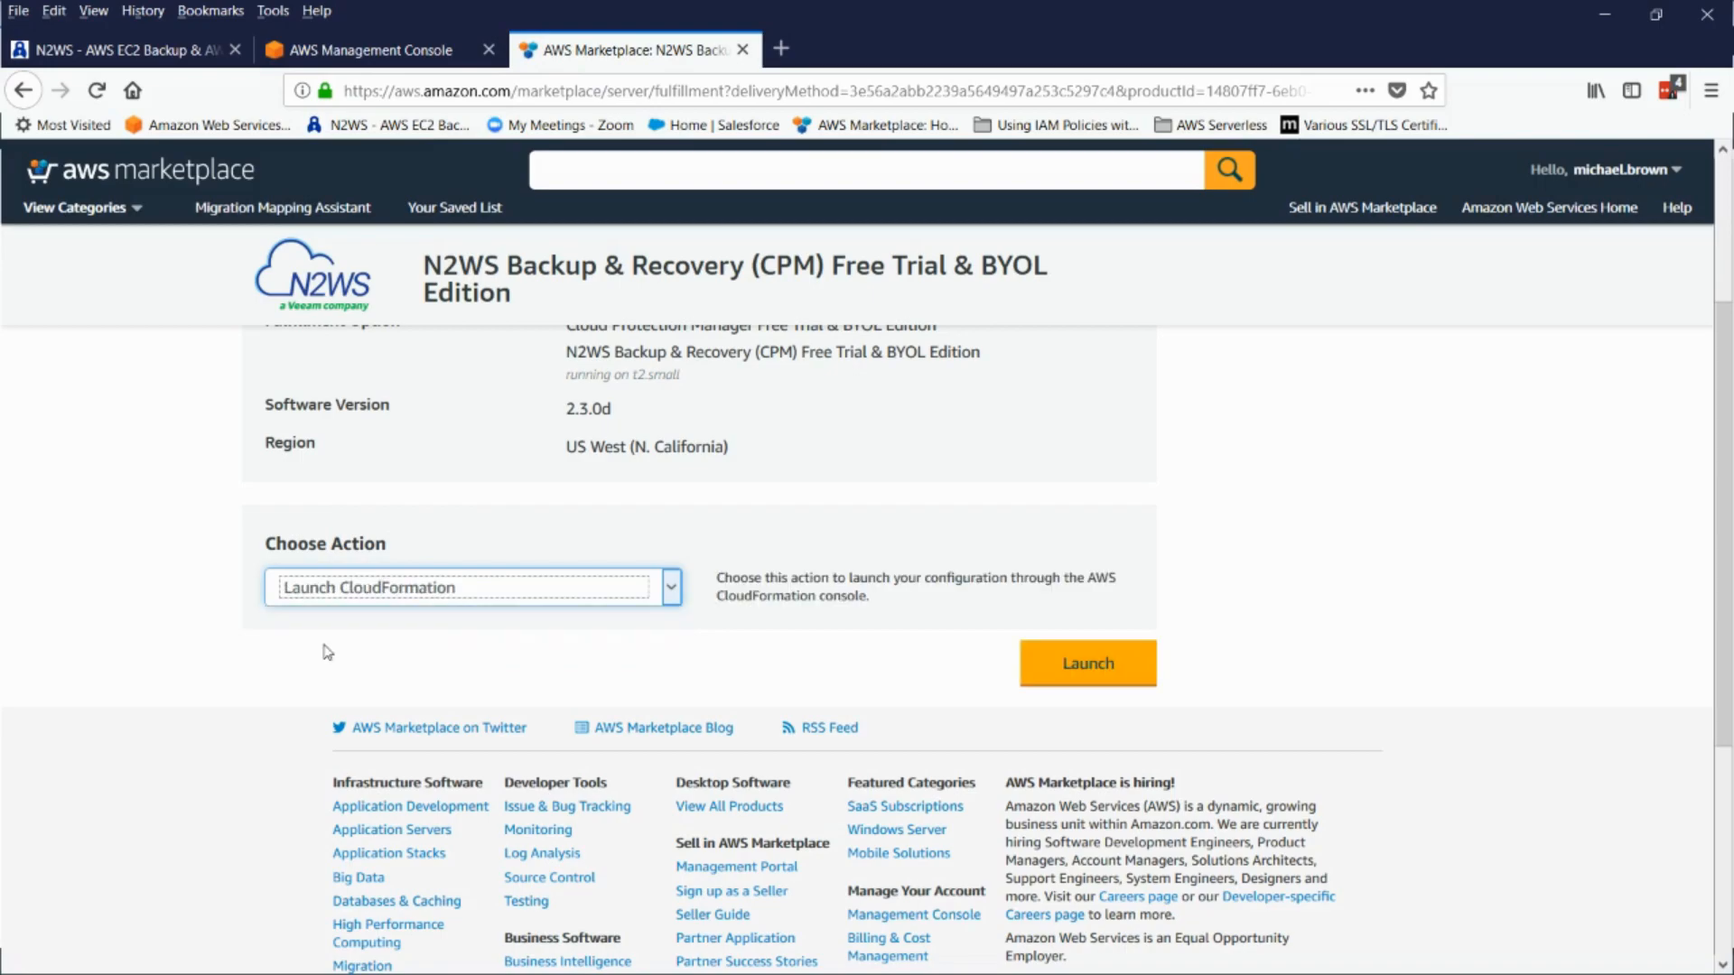
{"action": "left_click", "coordinate": [1092, 672]}
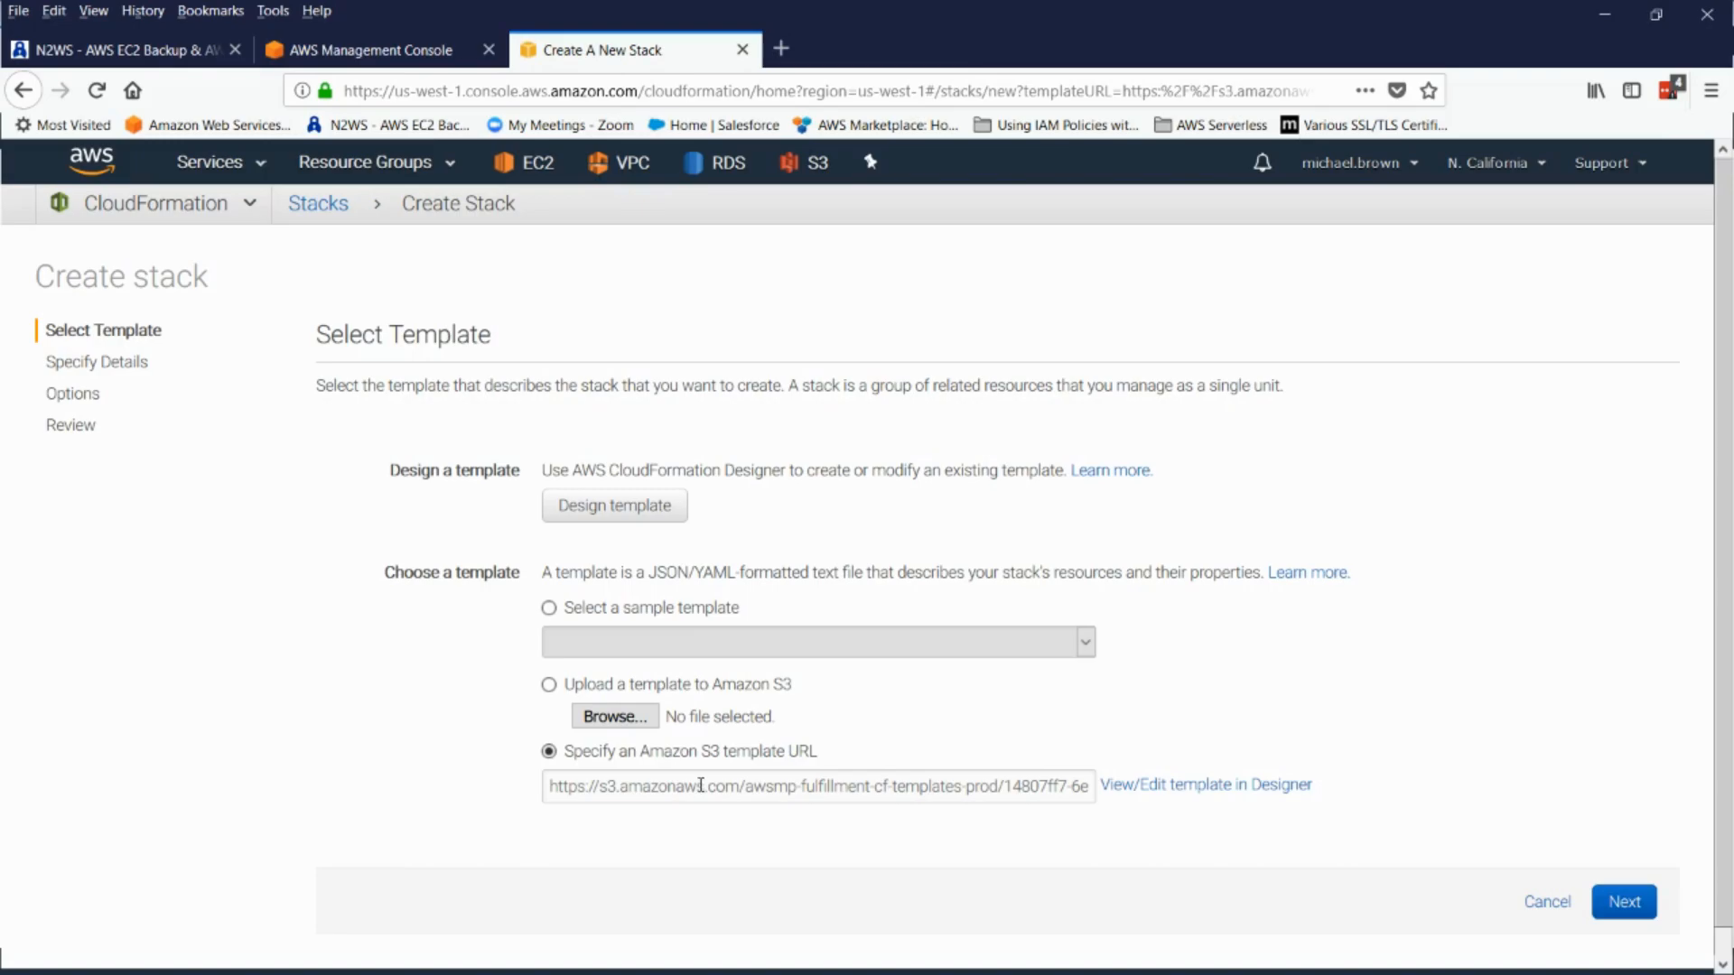
{"action": "left_click", "coordinate": [1622, 899]}
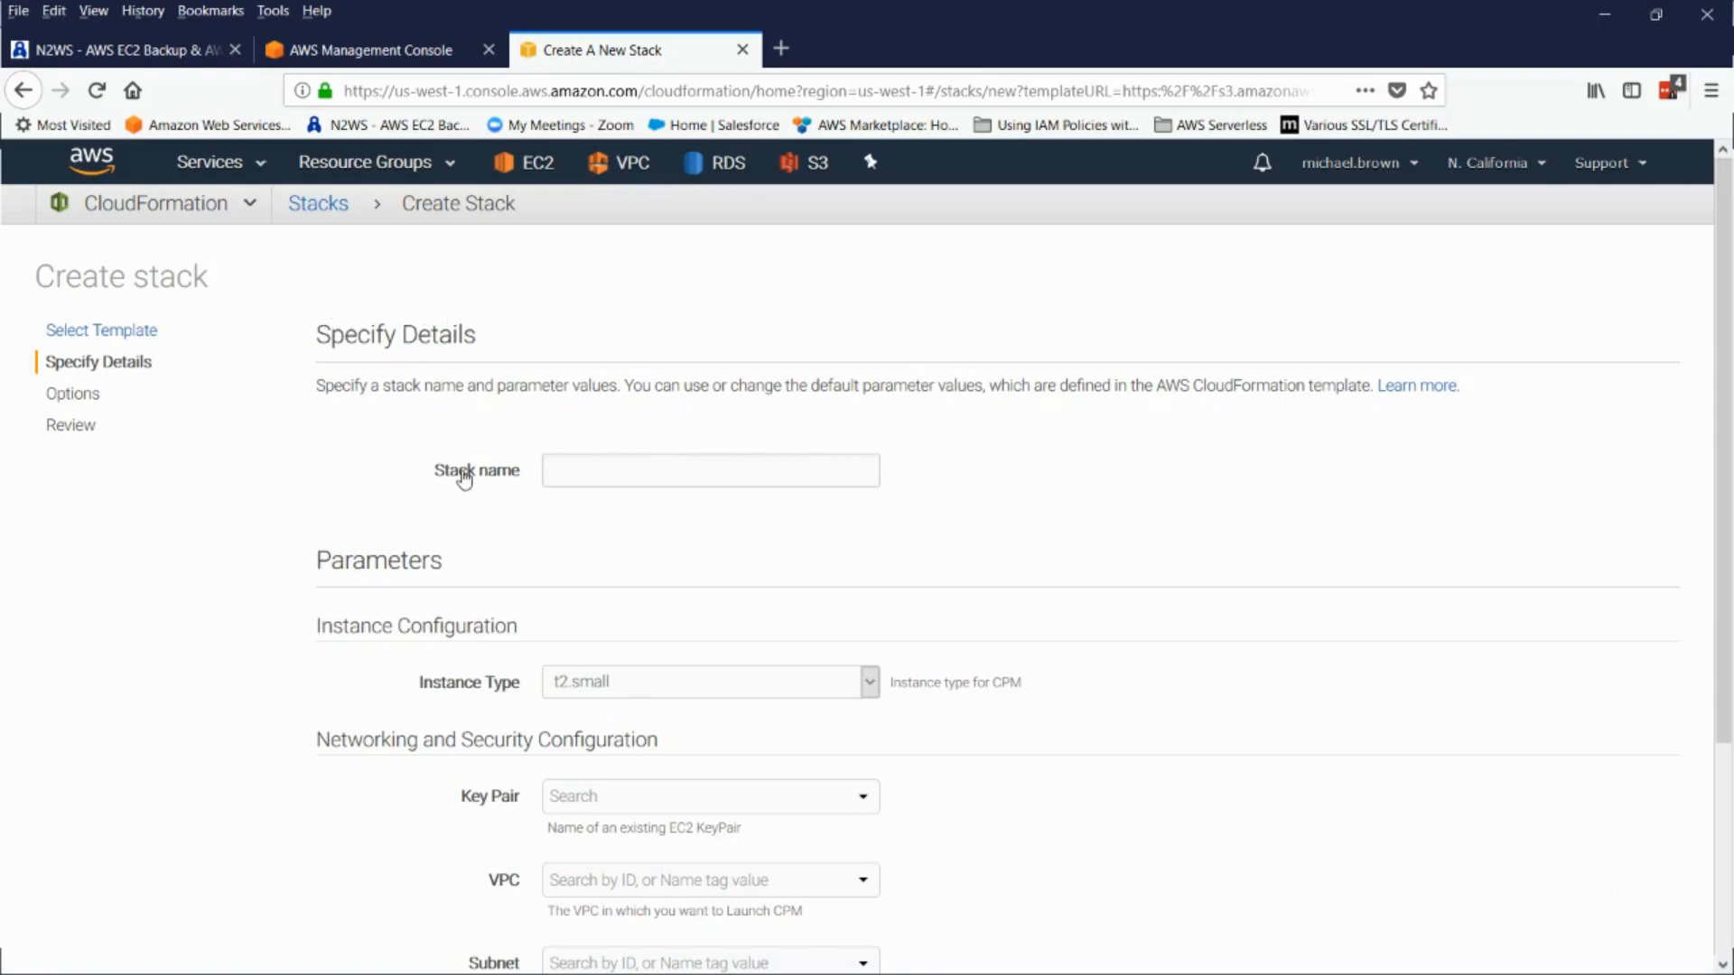
Name the stack My-First-Stack and select the CloudFormationCPM key pair
{"action": "left_click", "coordinate": [573, 475]}
{"action": "type", "text": "My-First"}
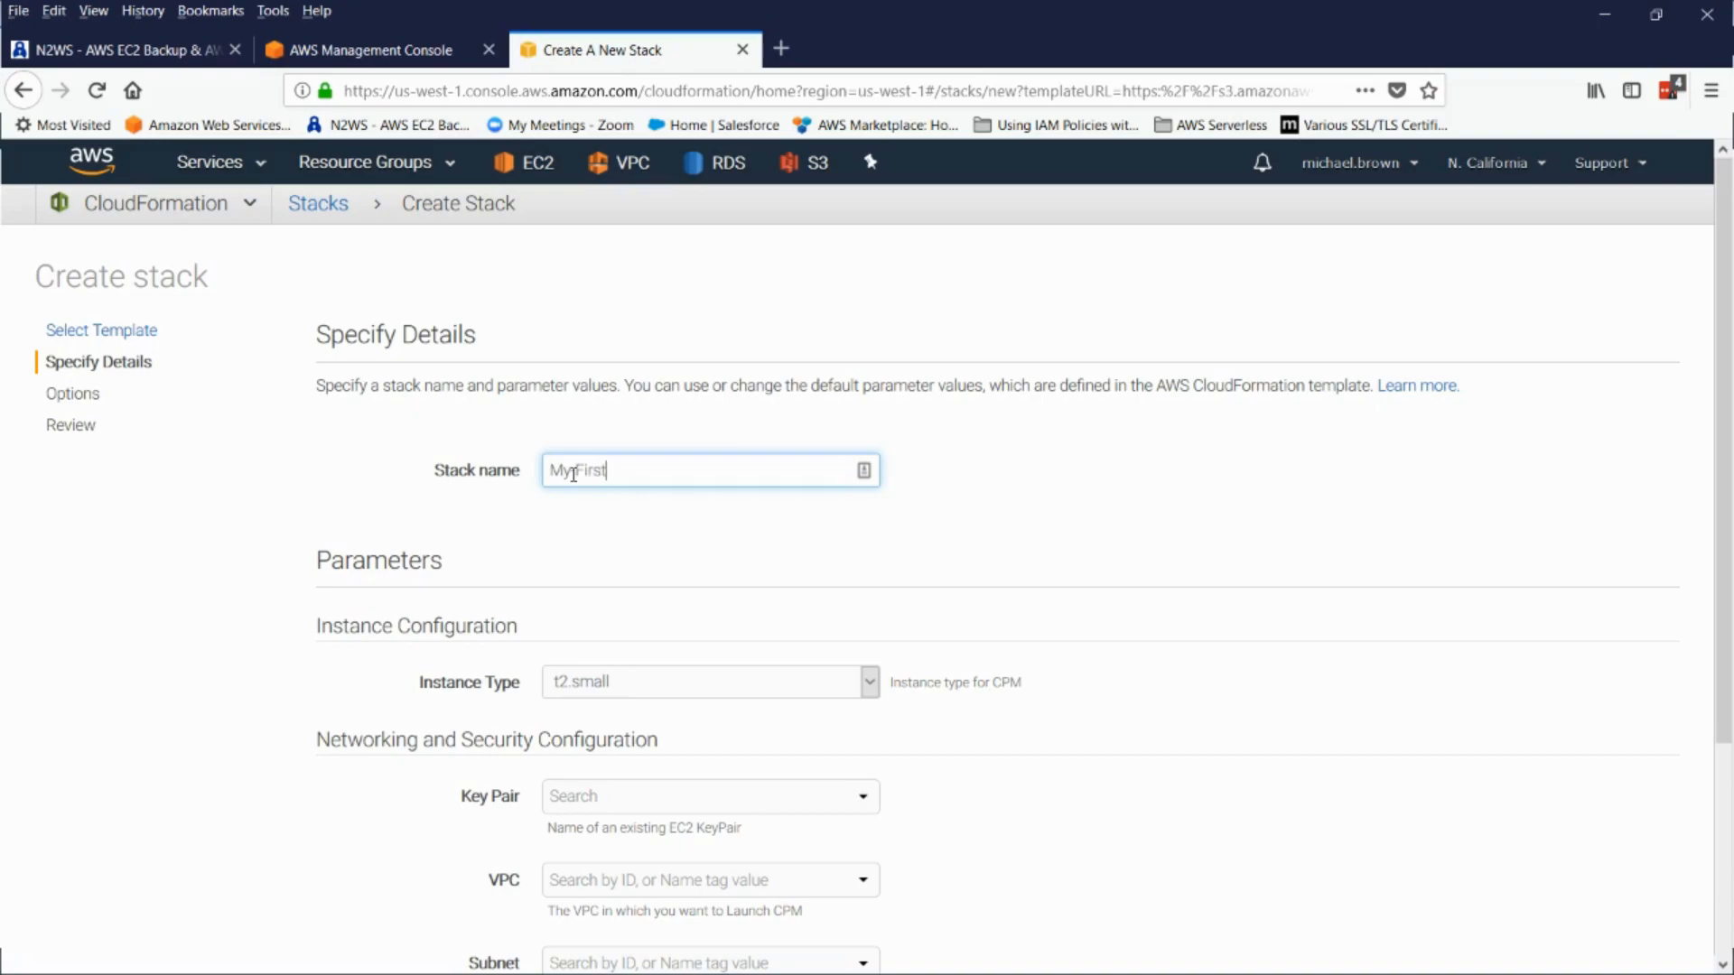
{"action": "type", "text": "-Stack"}
{"action": "scroll", "coordinate": [638, 679], "scroll_direction": "down", "scroll_amount": 2}
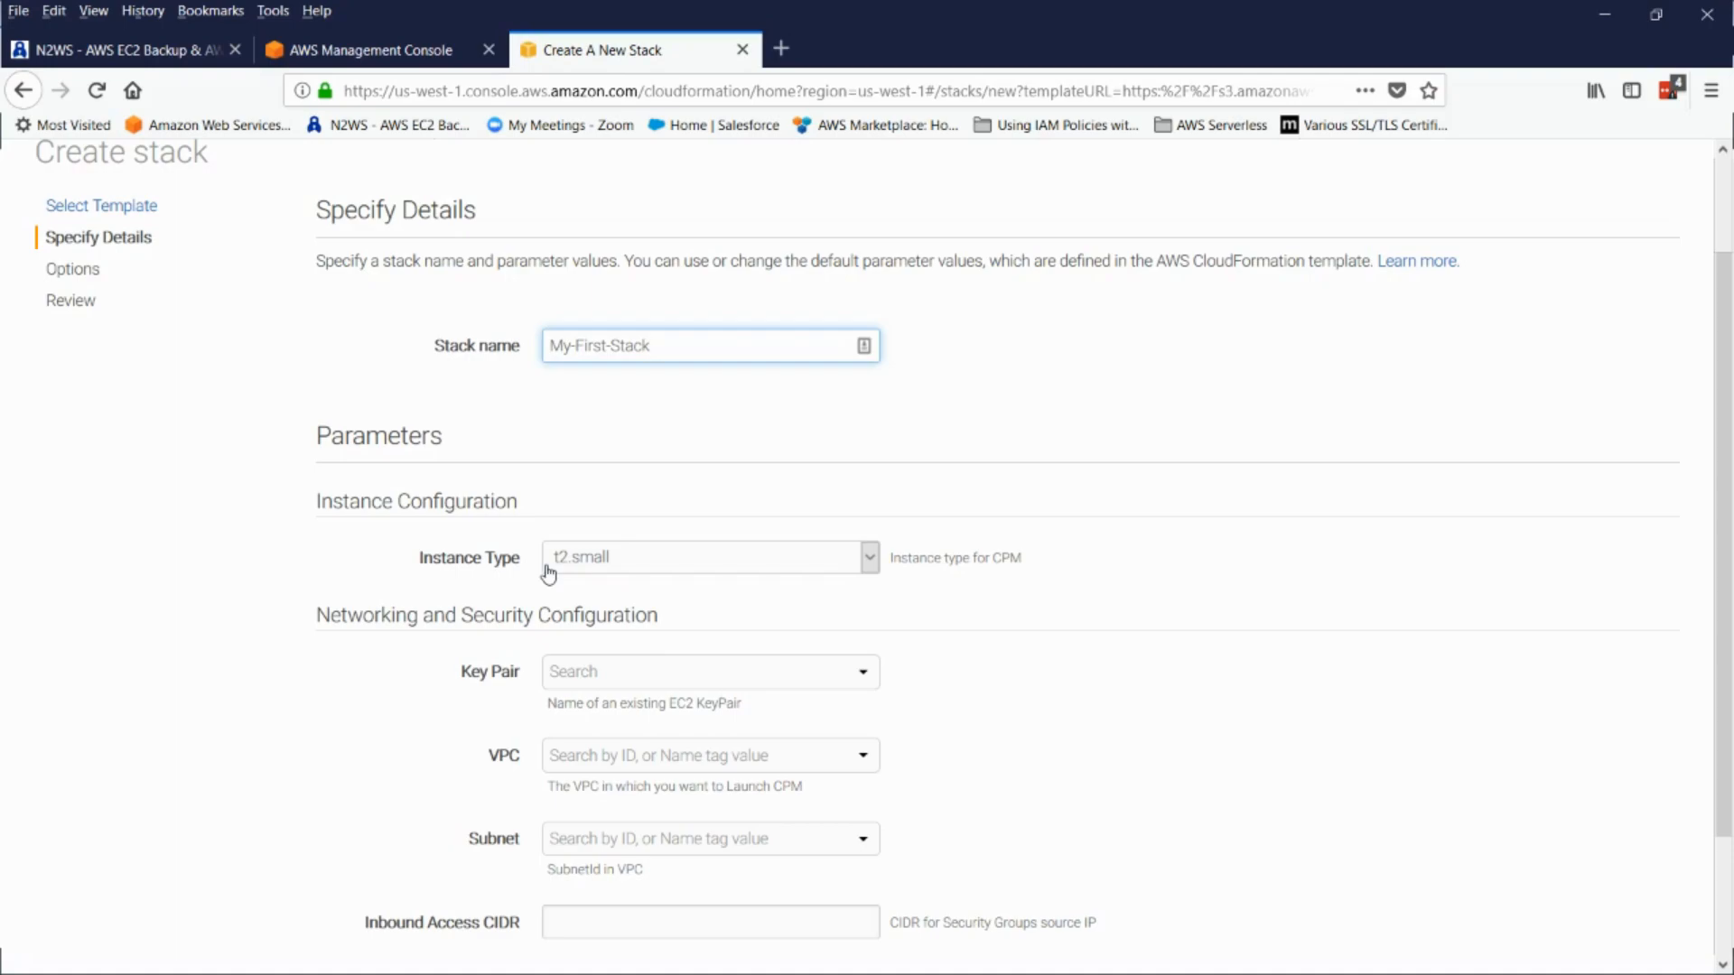
{"action": "left_click", "coordinate": [577, 680]}
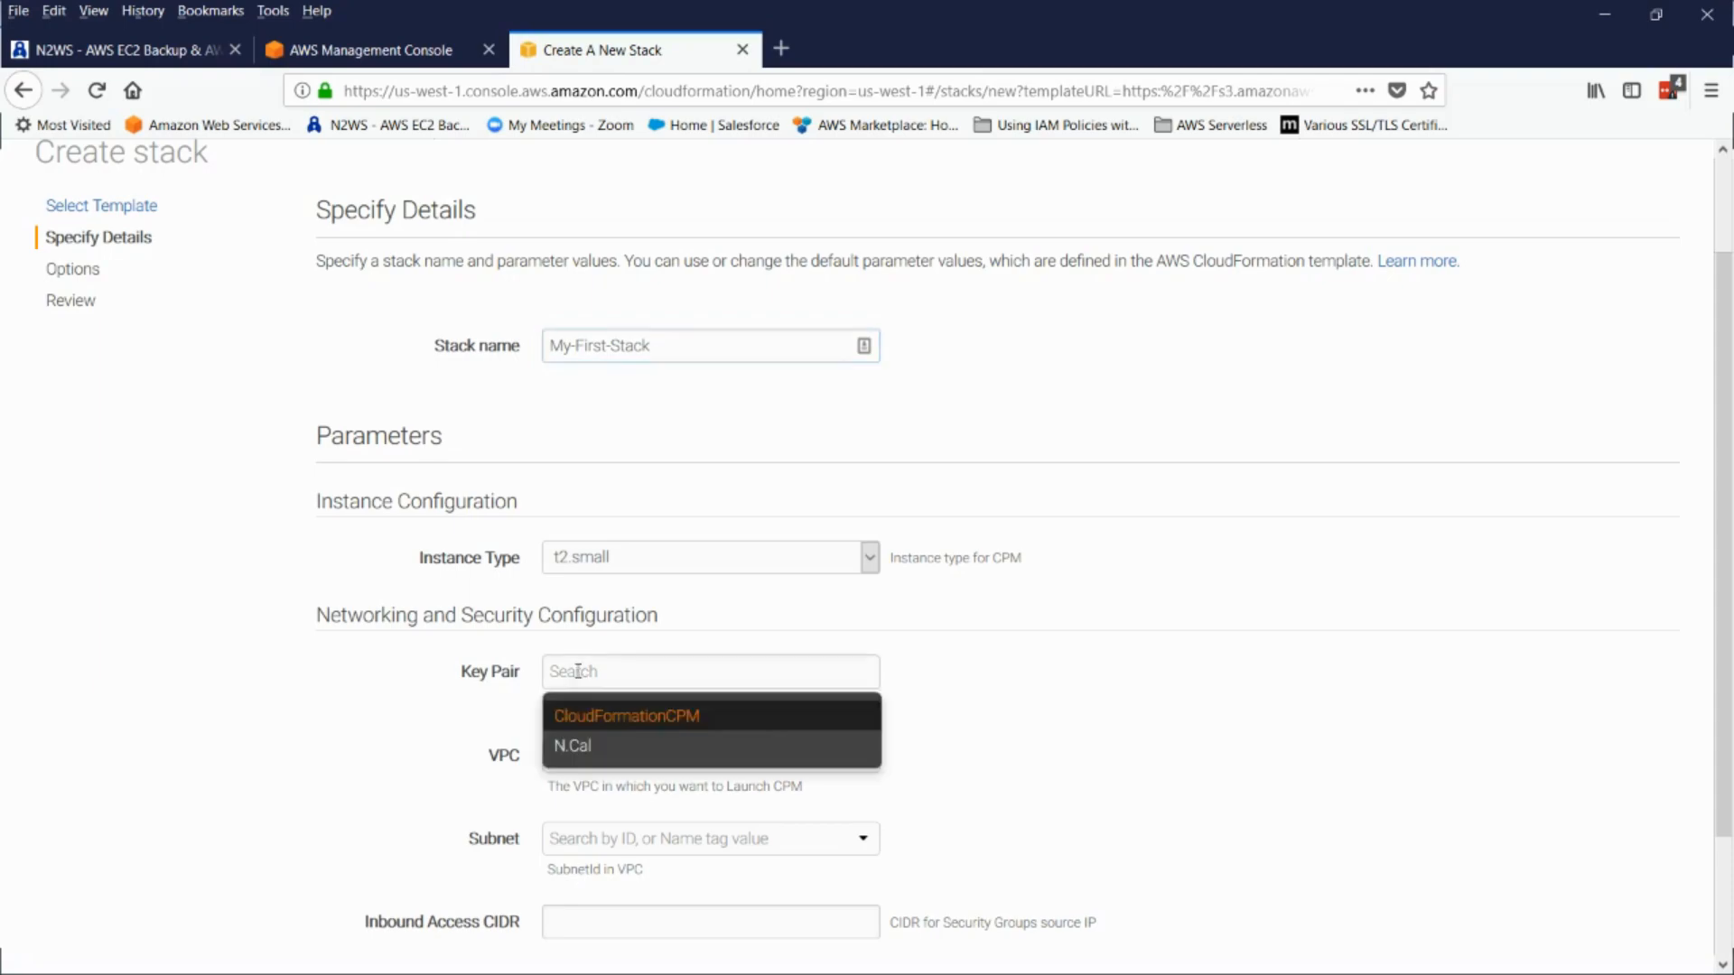
{"action": "left_click", "coordinate": [650, 722]}
Assign the stack to VPC vpc-b663ebd1 (172.31.0.0/16) and subnet subnet-984926c3 (172.31.0.0/20)
{"action": "scroll", "coordinate": [651, 726], "scroll_direction": "down", "scroll_amount": 3}
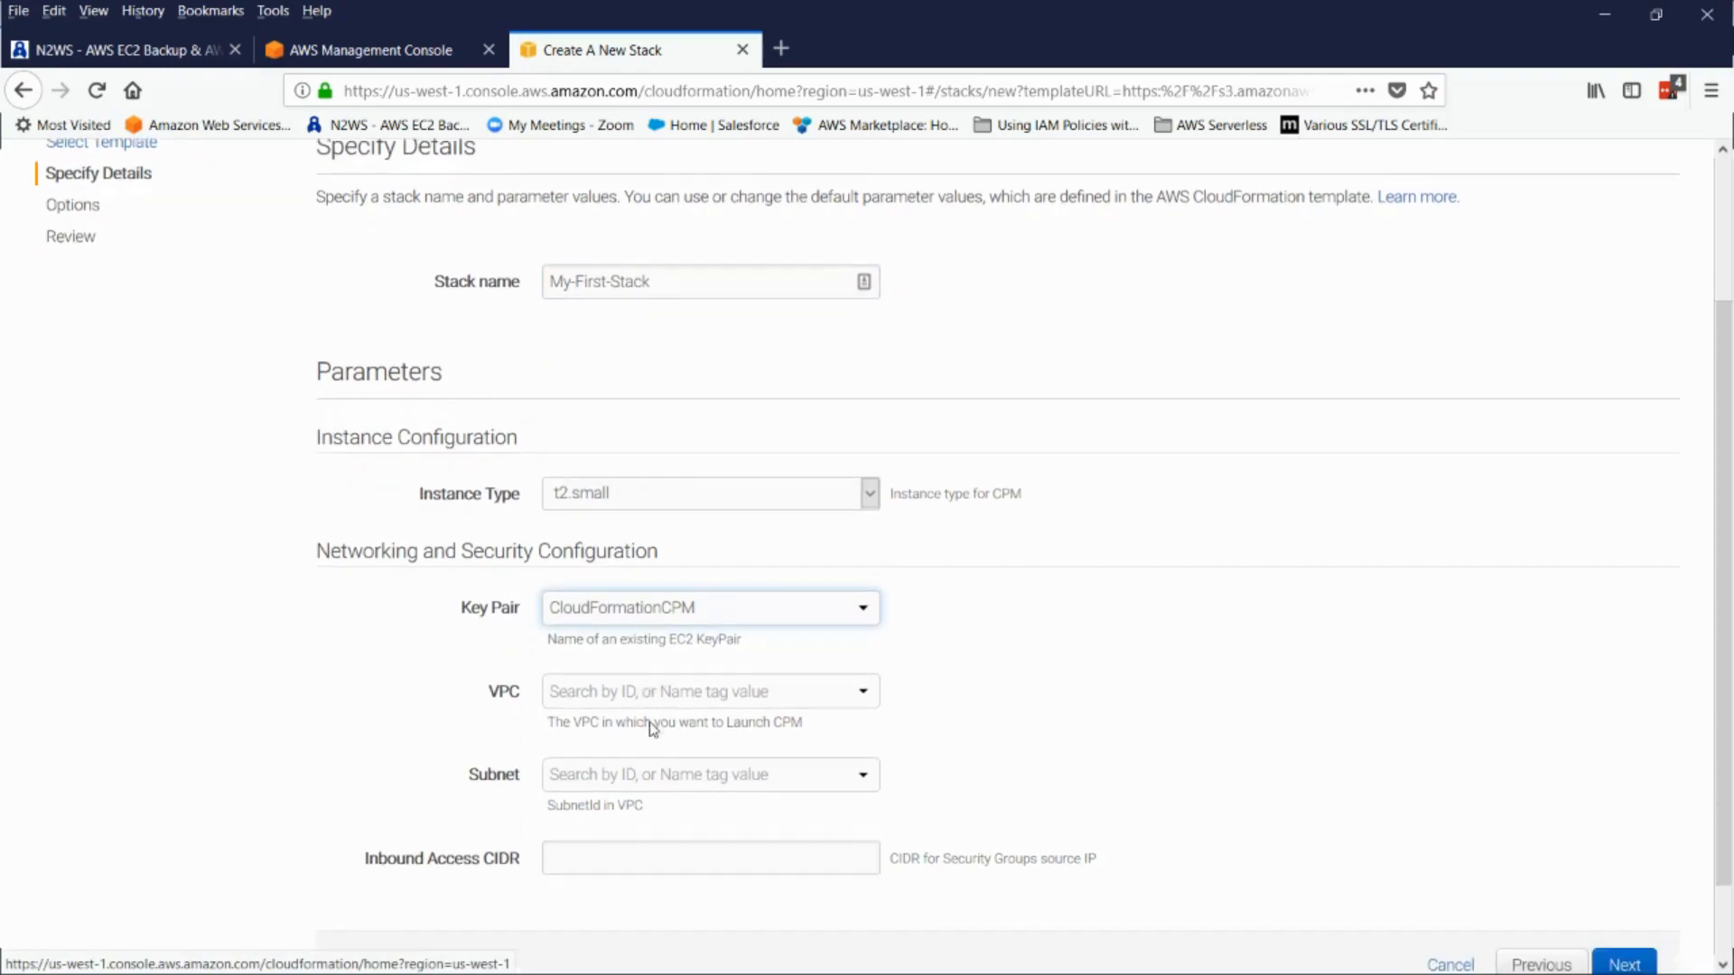
{"action": "left_click", "coordinate": [623, 637]}
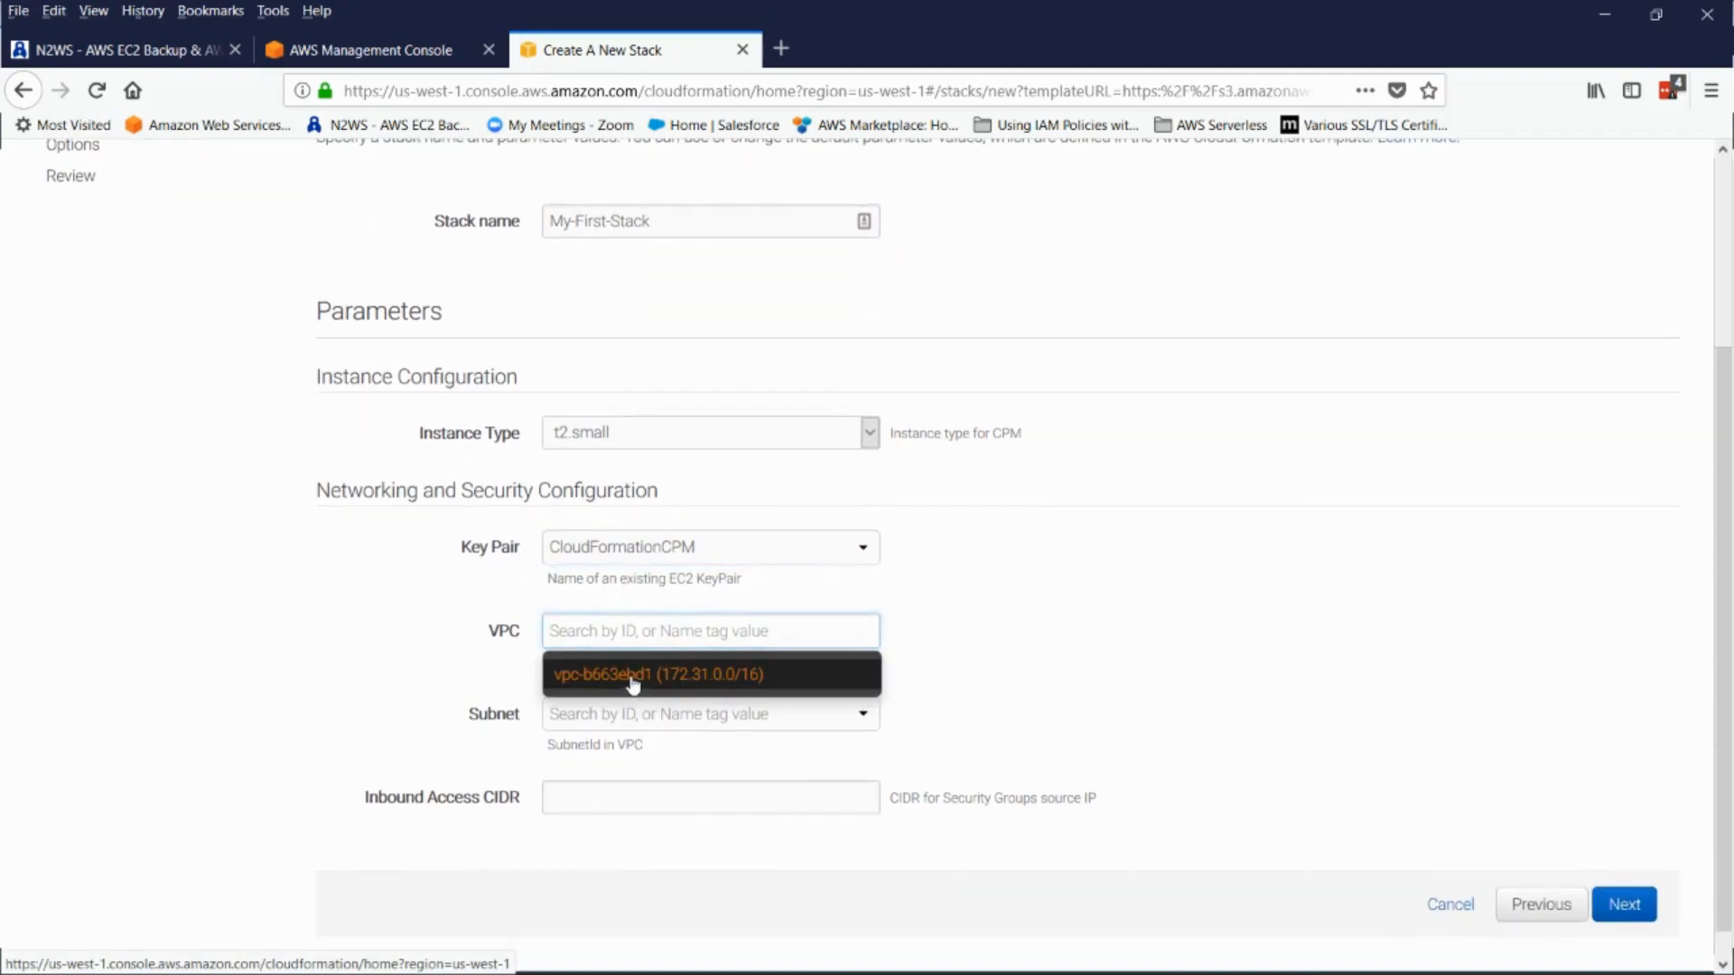
{"action": "left_click", "coordinate": [636, 687]}
{"action": "left_click", "coordinate": [643, 716]}
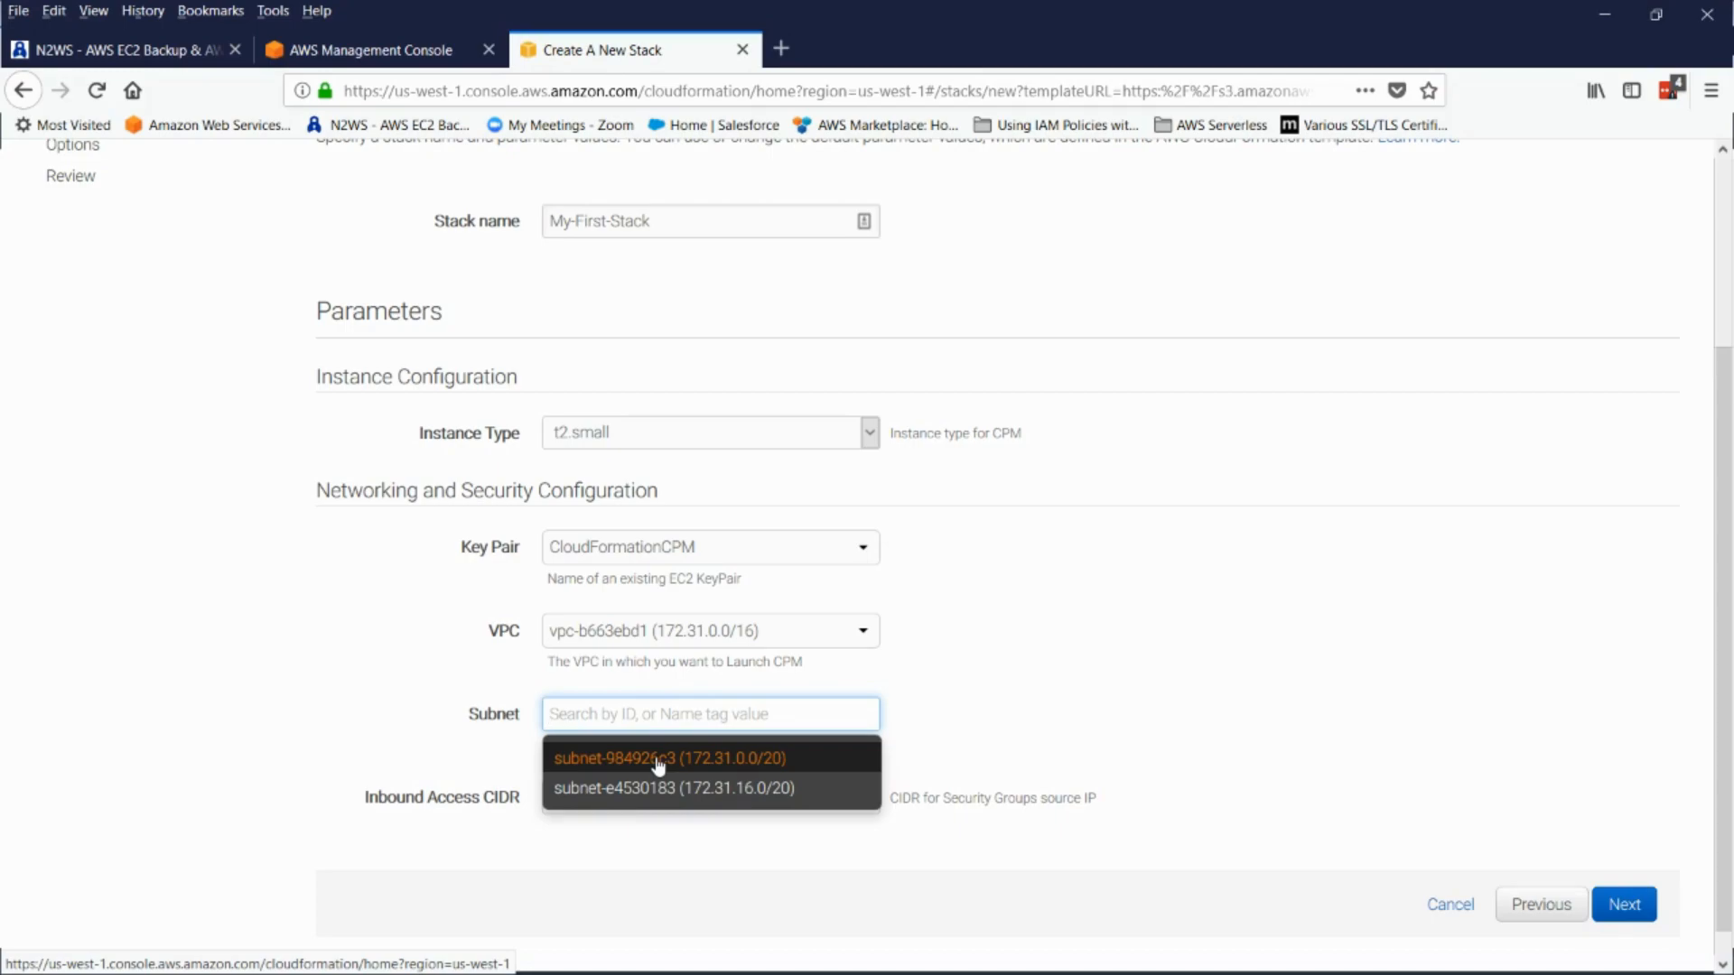
{"action": "left_click", "coordinate": [659, 763]}
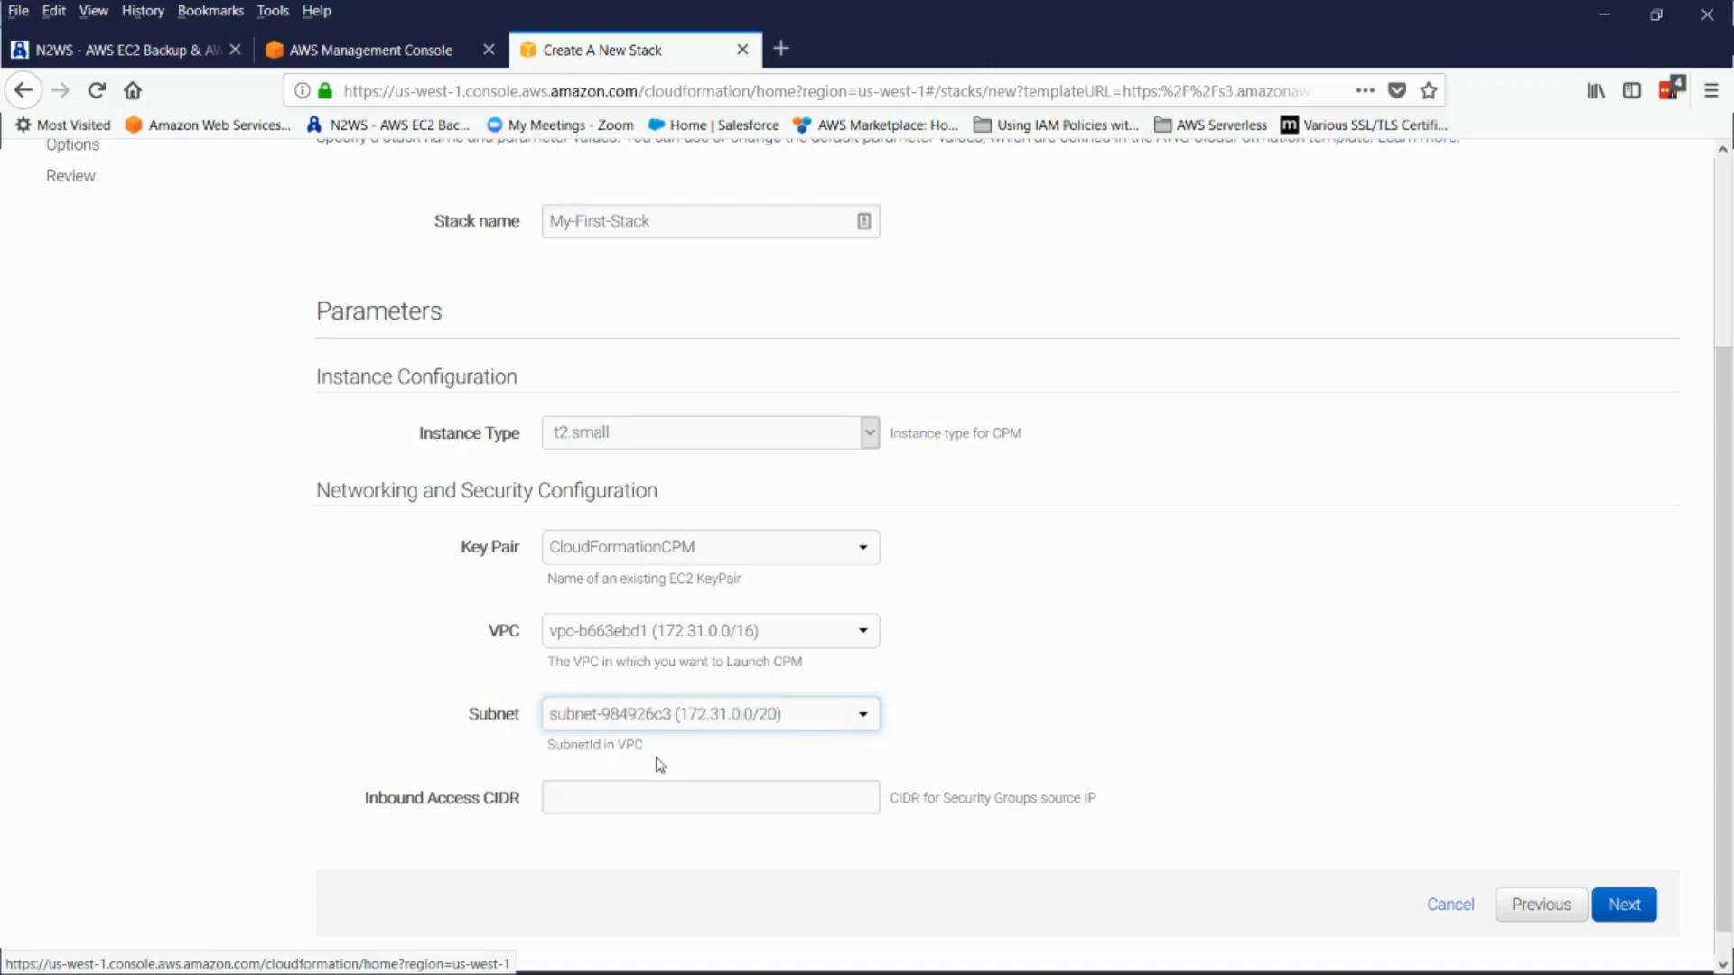
Set the inbound access CIDR to 0.0.0.0/0 and continue to the stack options
{"action": "left_click", "coordinate": [662, 799]}
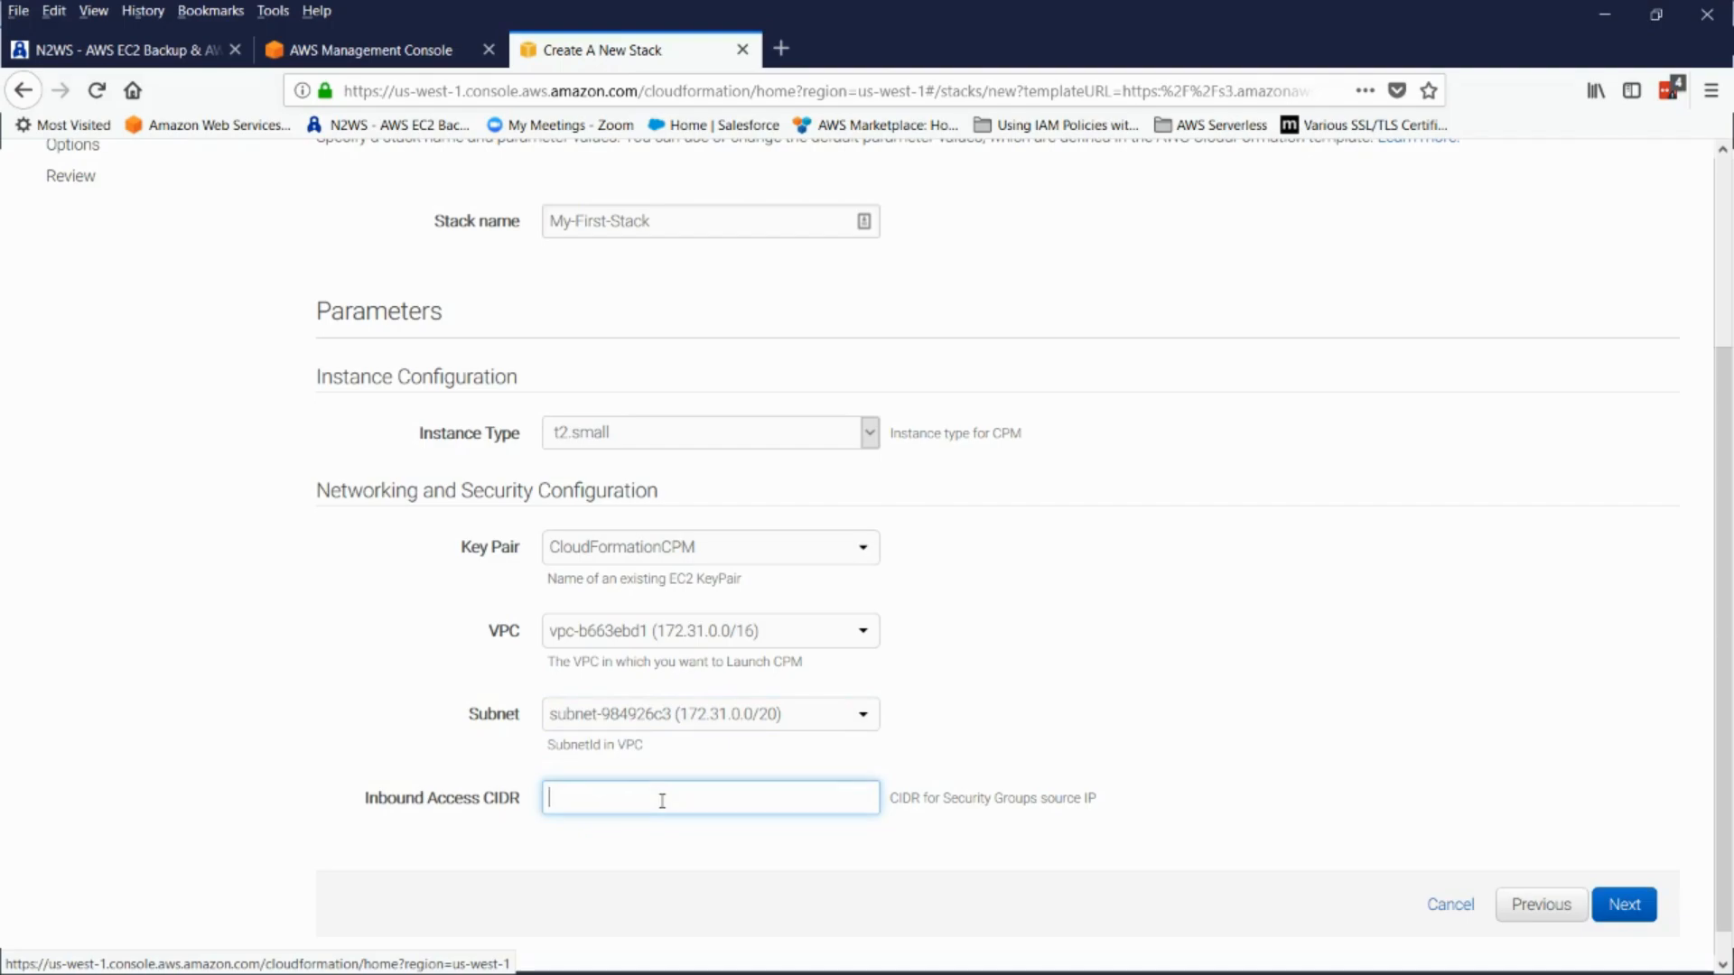
{"action": "left_click", "coordinate": [662, 800]}
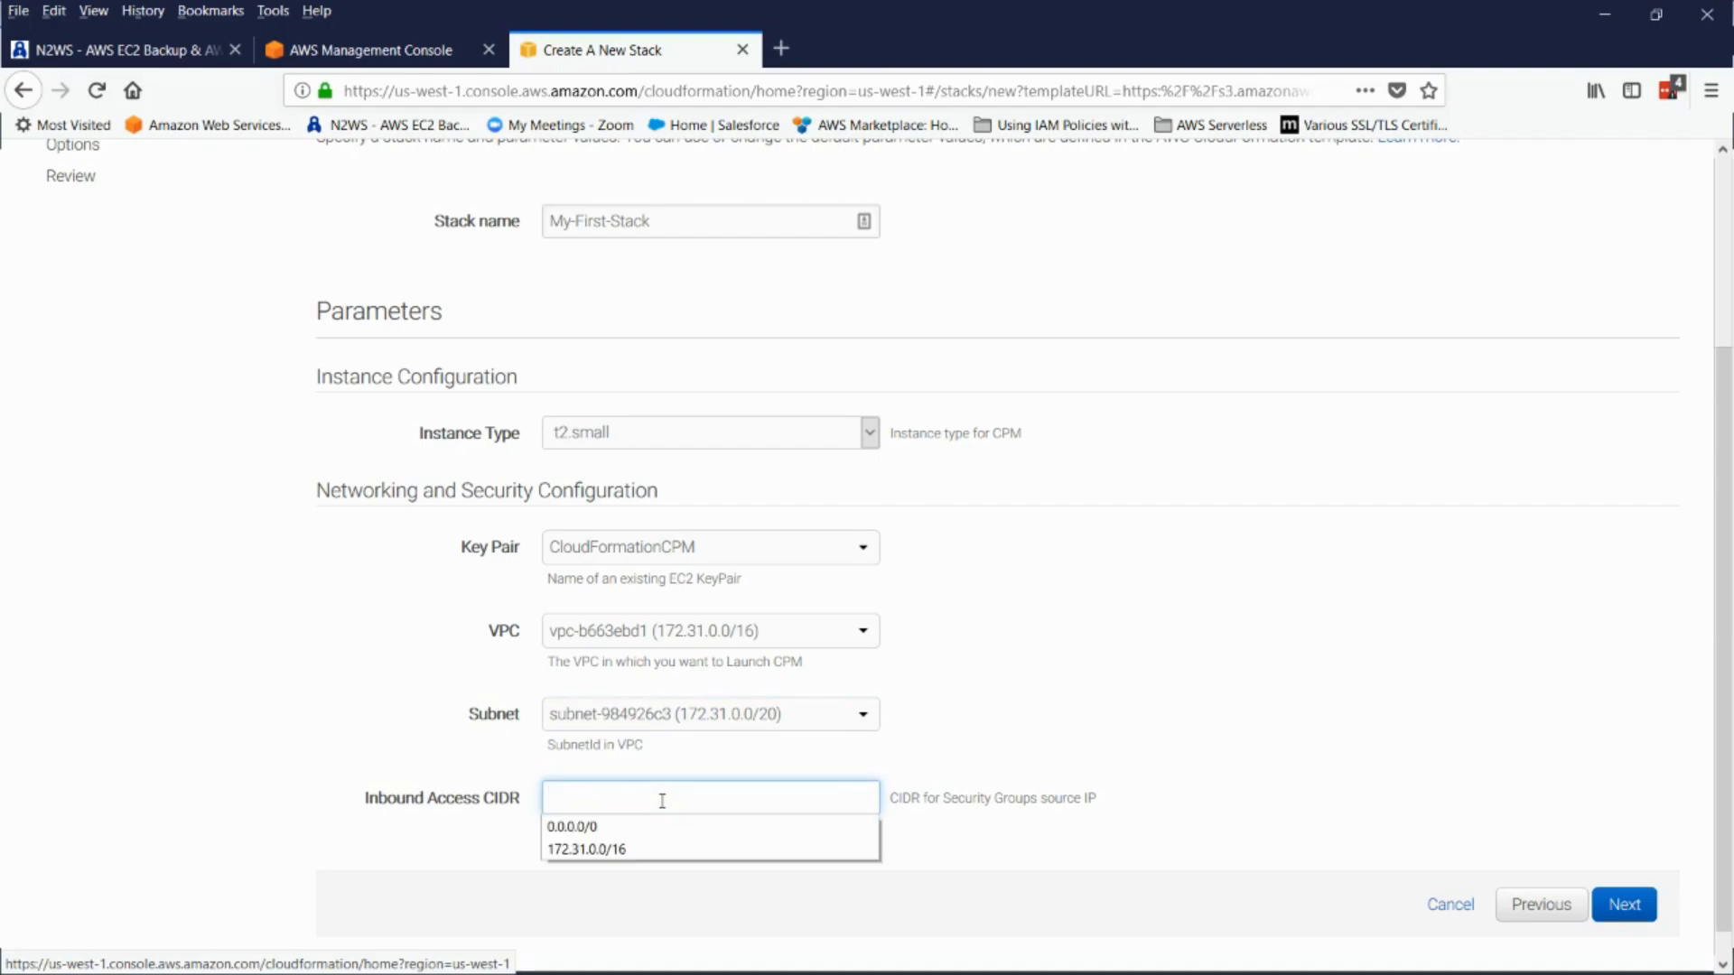
{"action": "left_click", "coordinate": [583, 827]}
{"action": "left_click", "coordinate": [1624, 905]}
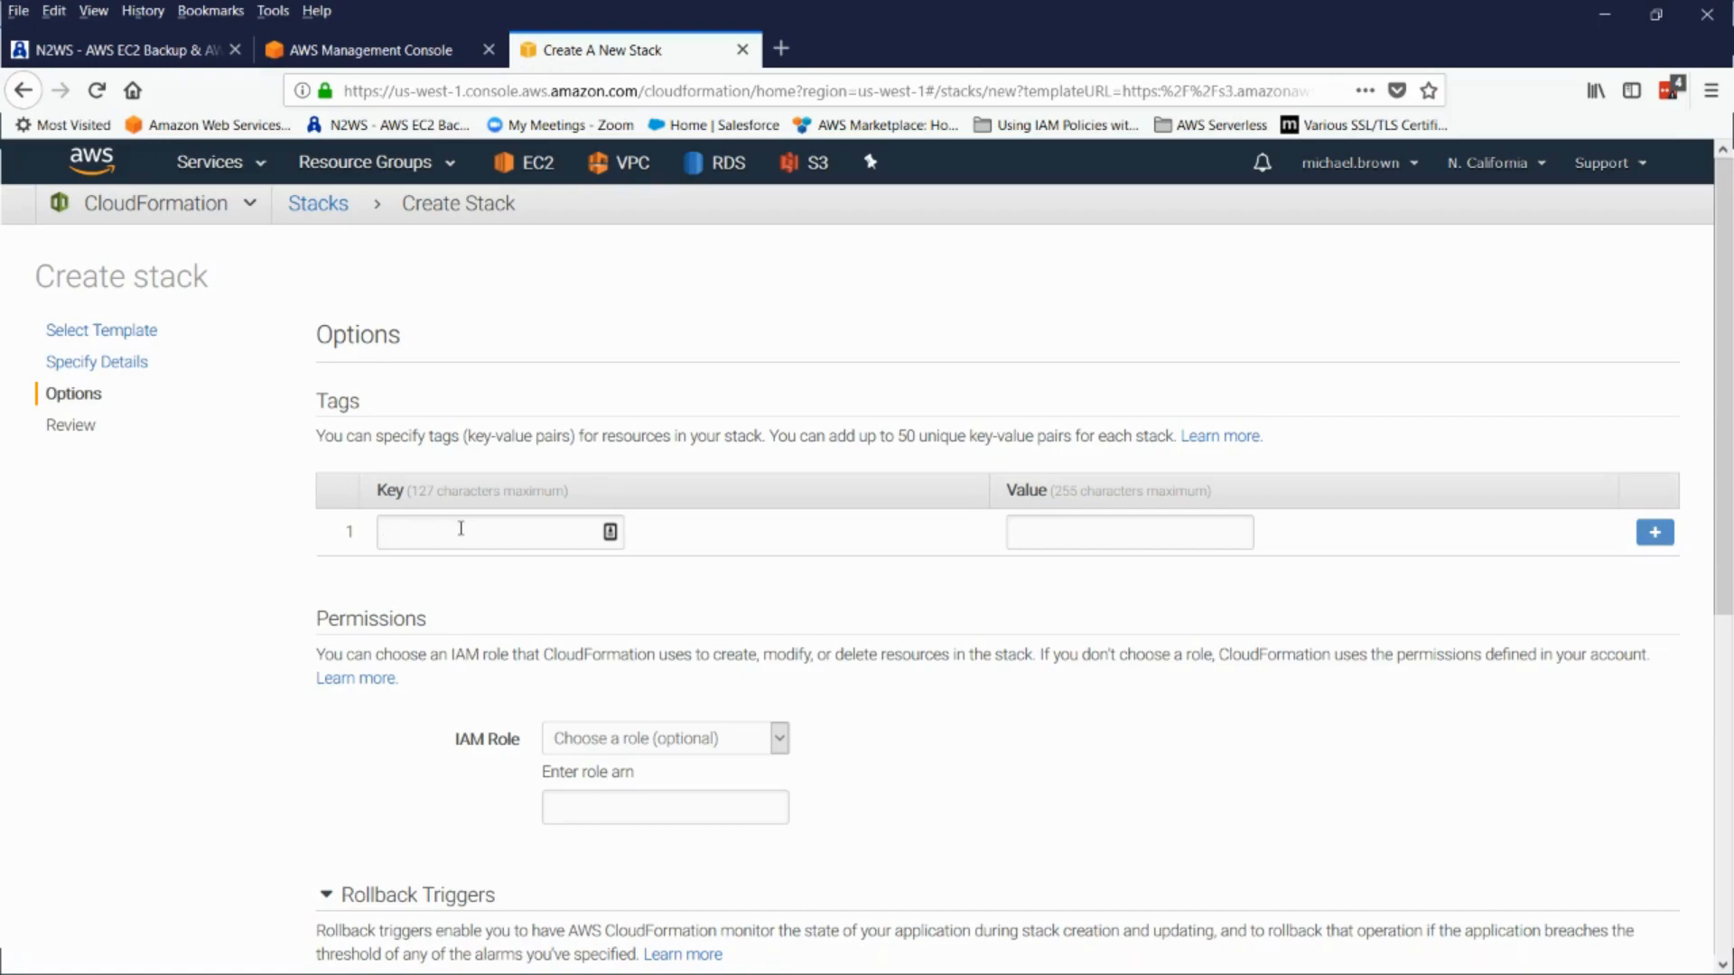
Add a stack tag with the key Name and the value CF CPM Server
{"action": "type", "text": "Name"}
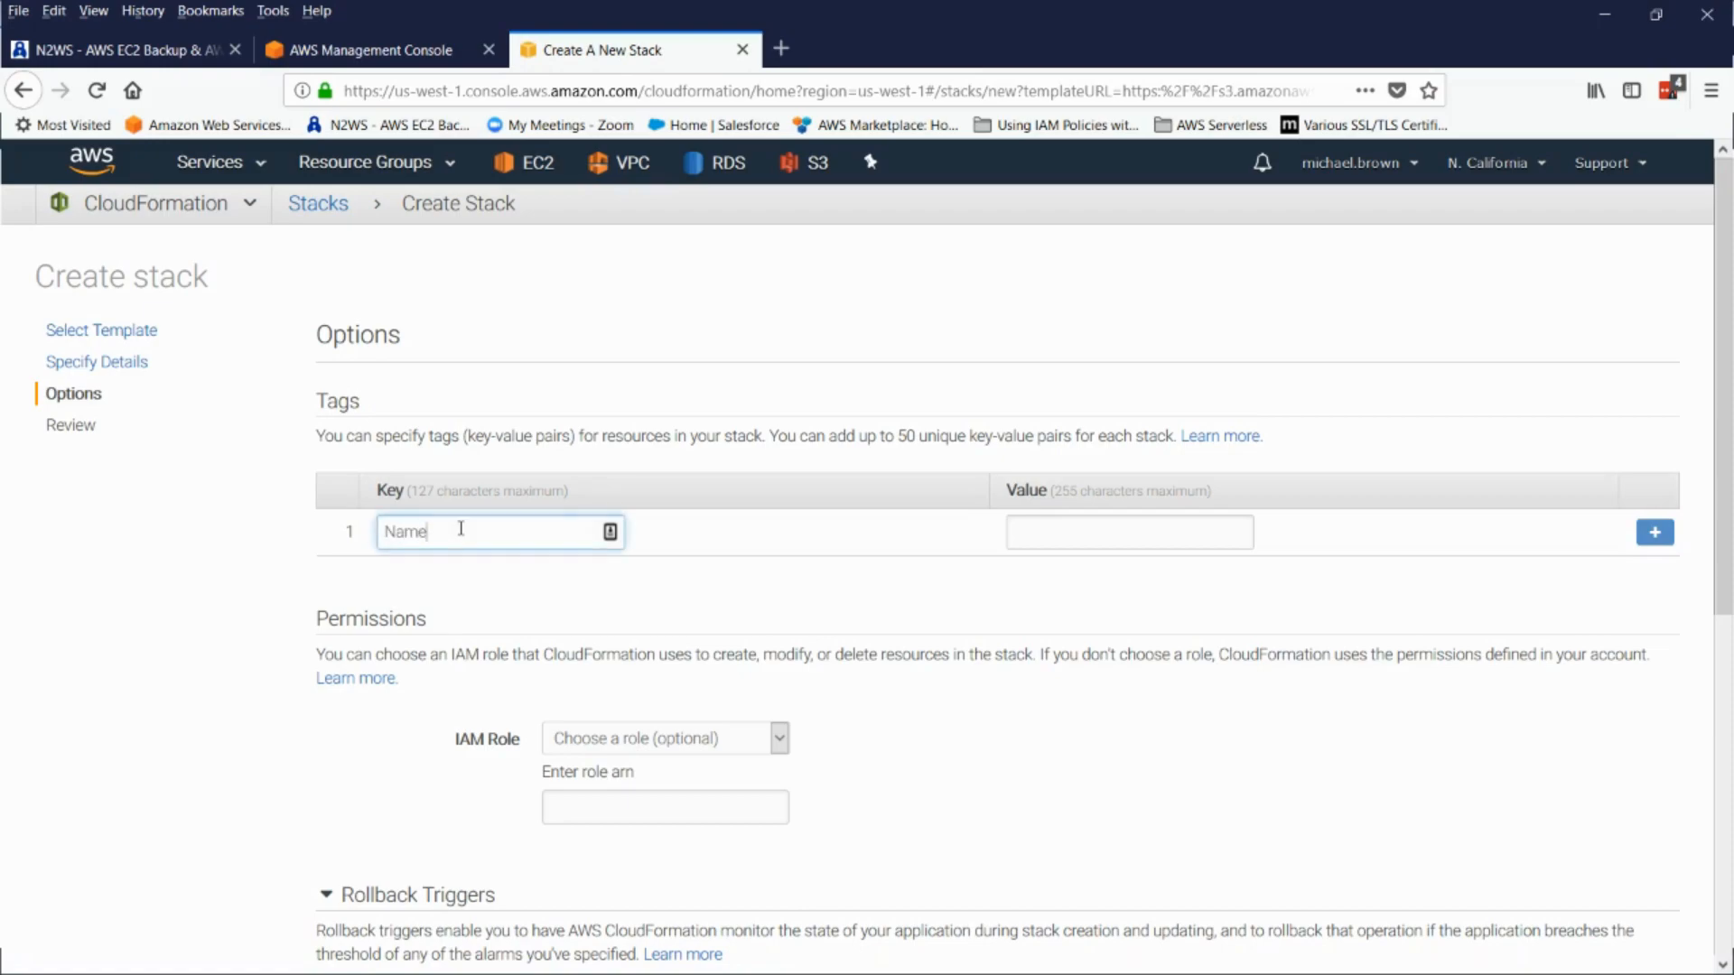
{"action": "key", "text": "Tab"}
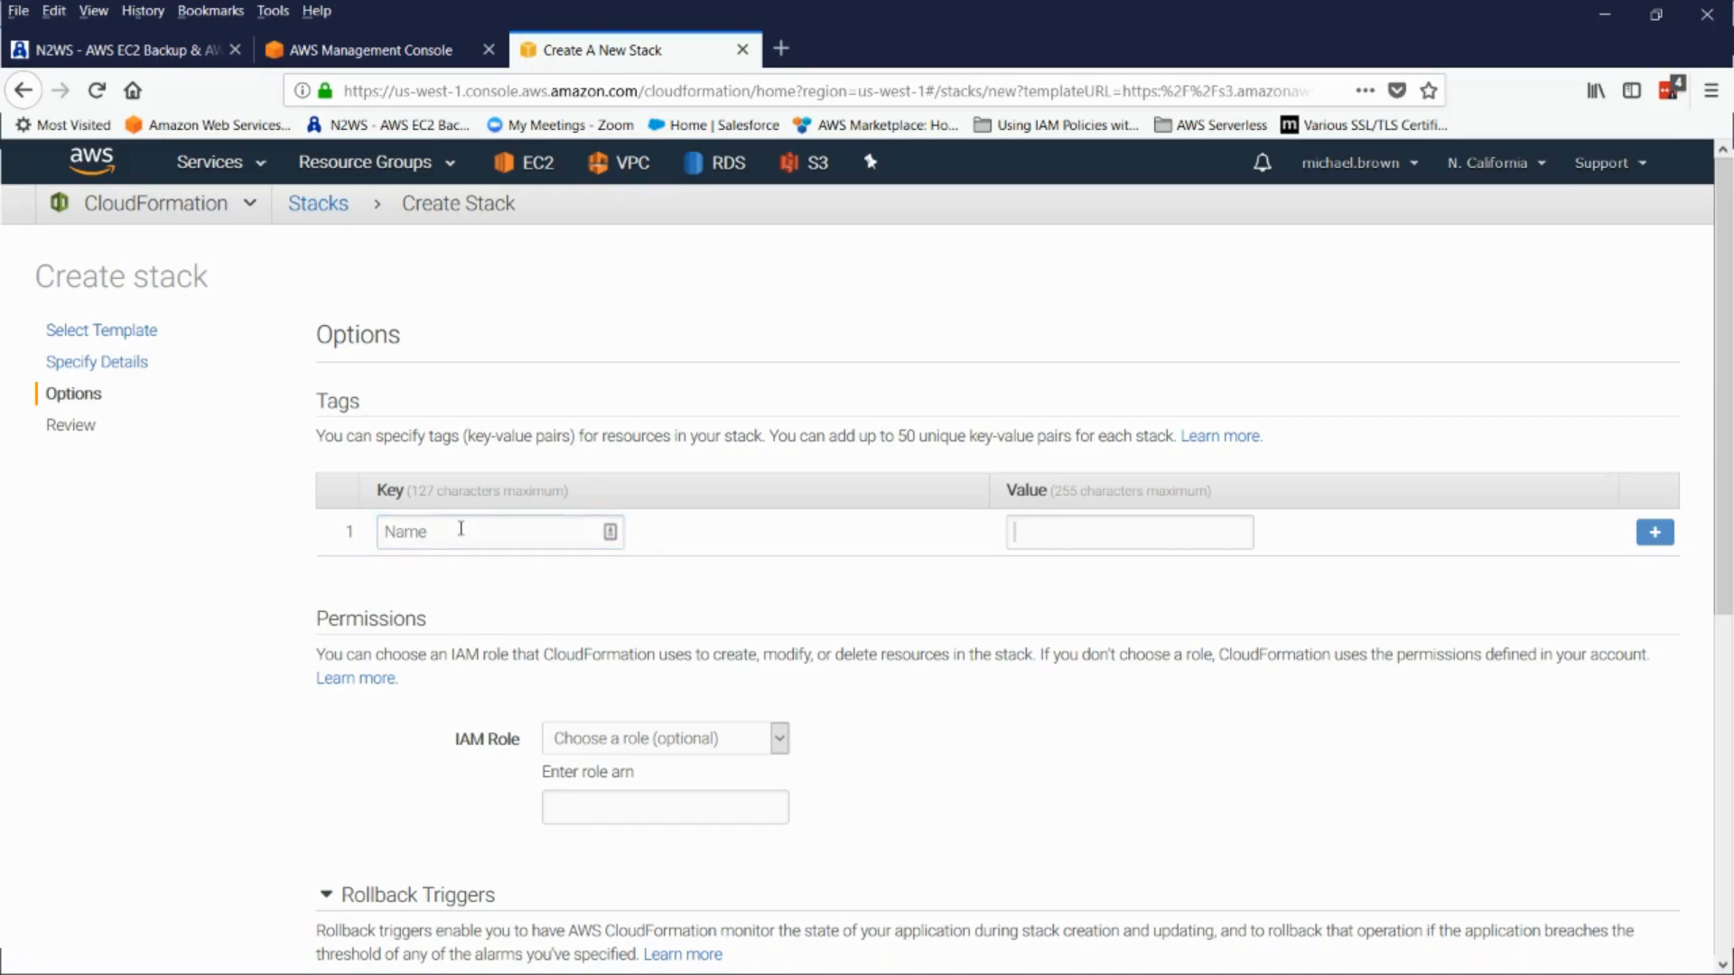
{"action": "type", "text": "CF C"}
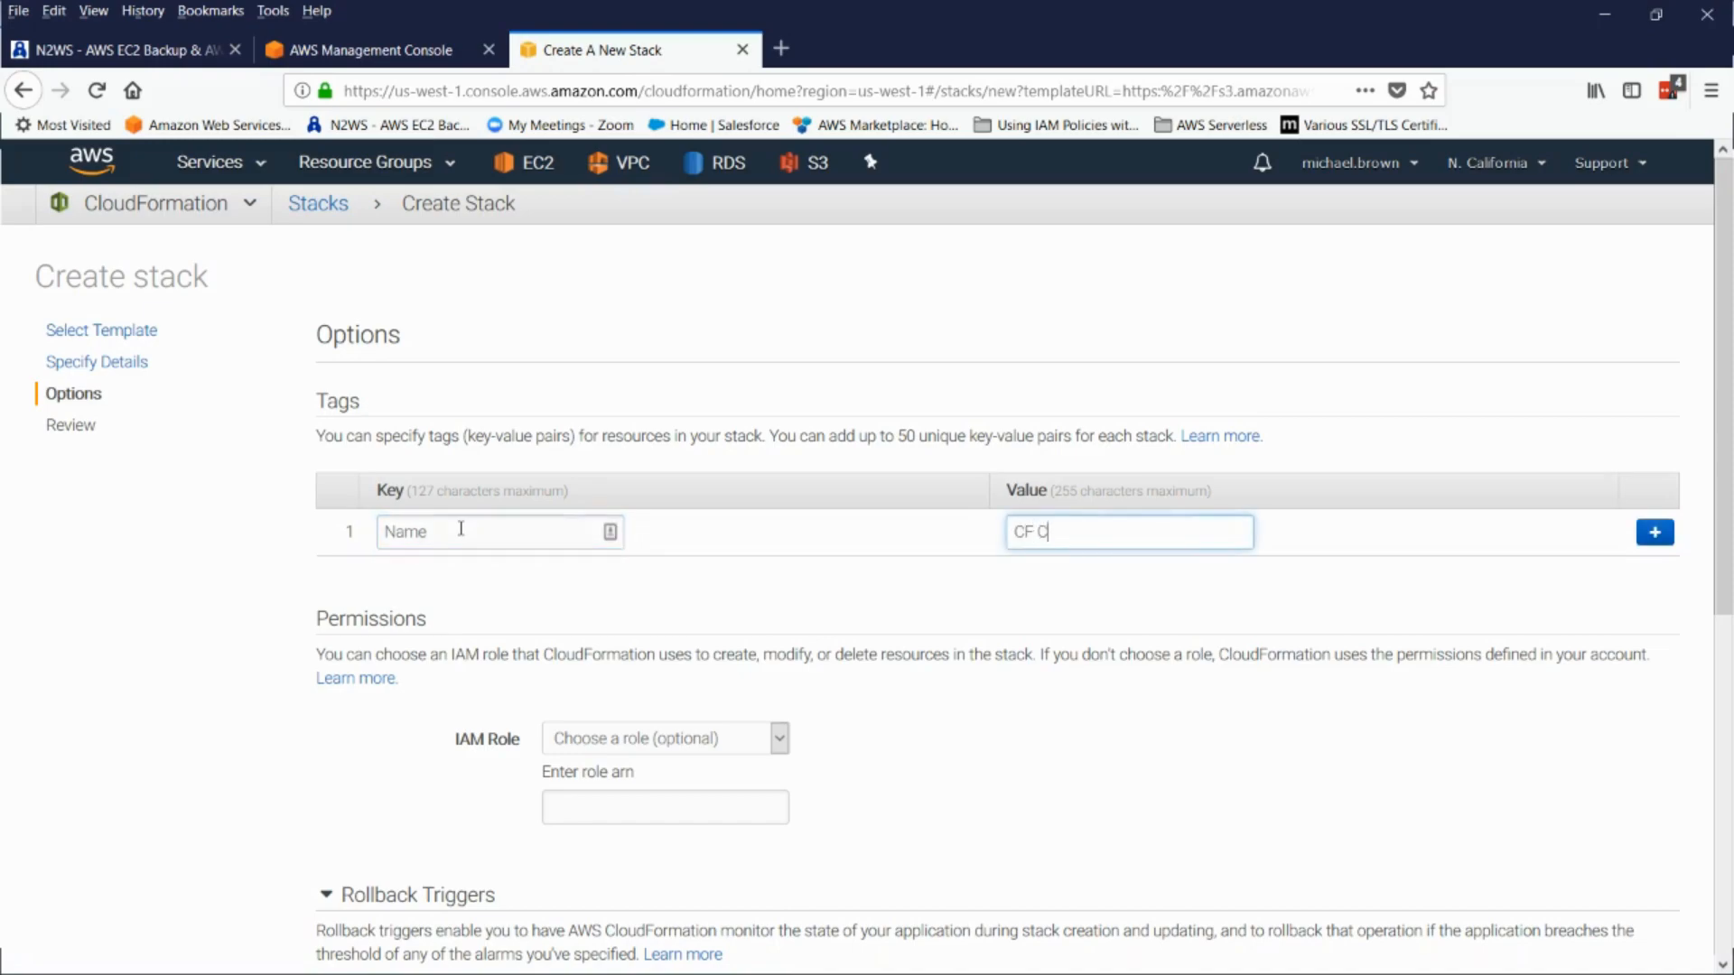
{"action": "type", "text": "PM Server"}
Enable termination protection in the advanced stack options and continue to the review
{"action": "scroll", "coordinate": [344, 631], "scroll_direction": "down", "scroll_amount": 6}
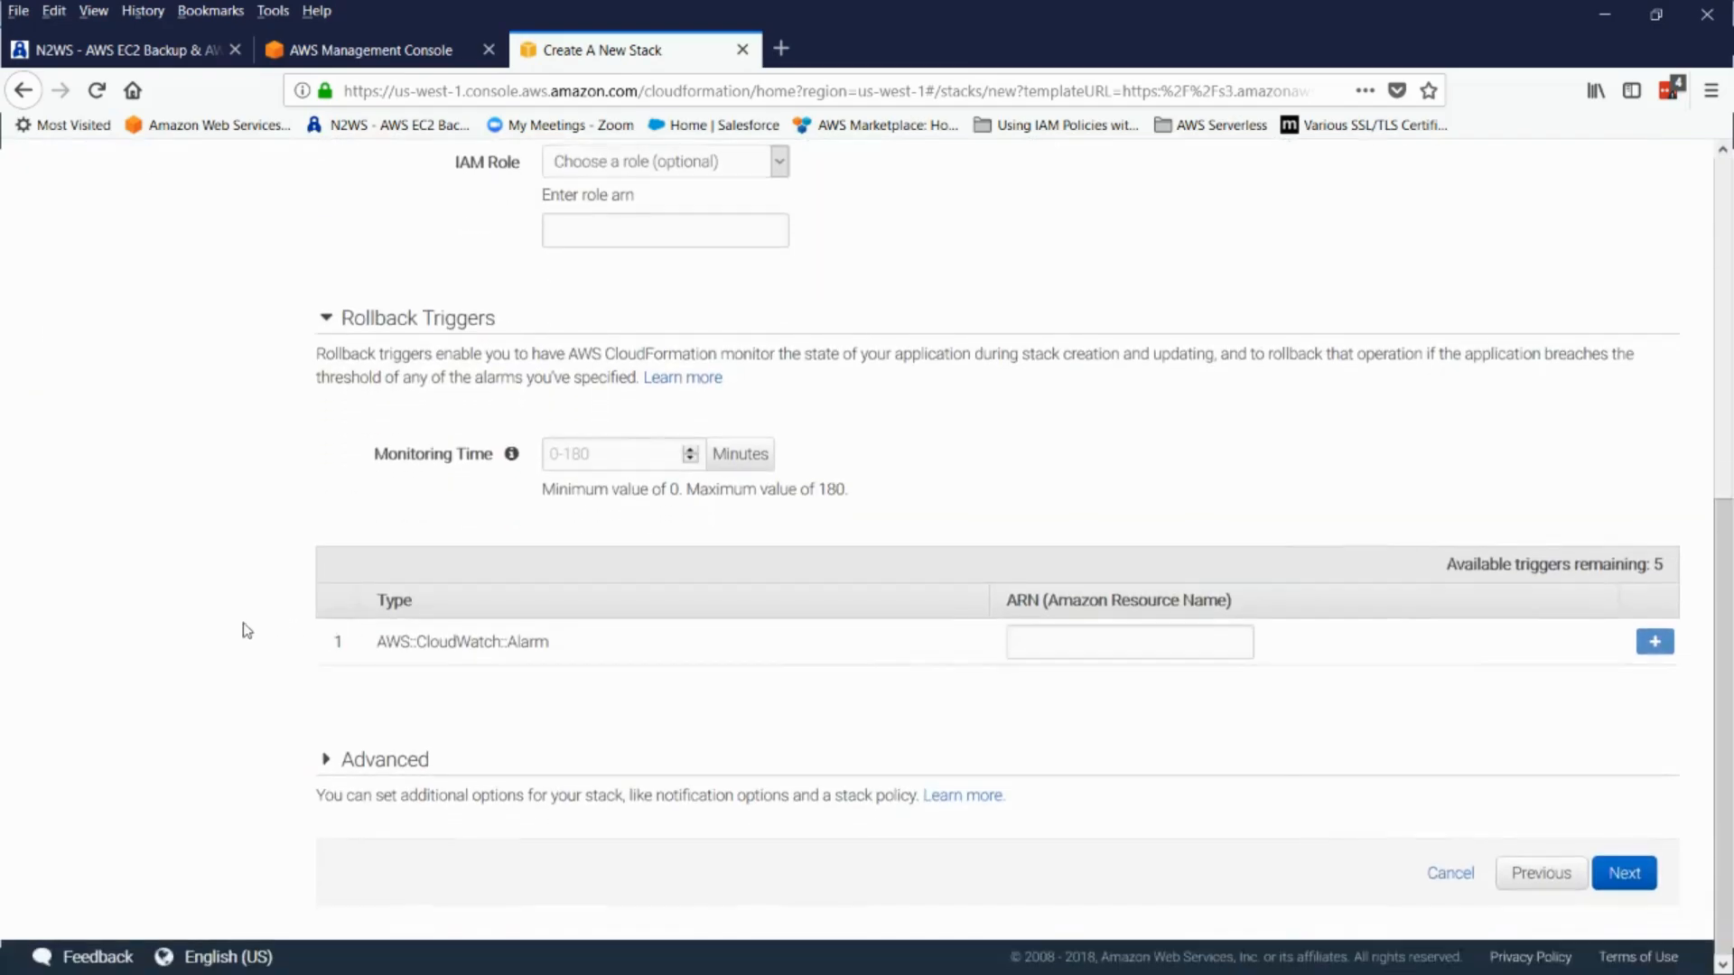
{"action": "left_click", "coordinate": [326, 764]}
{"action": "scroll", "coordinate": [326, 769], "scroll_direction": "down", "scroll_amount": 7}
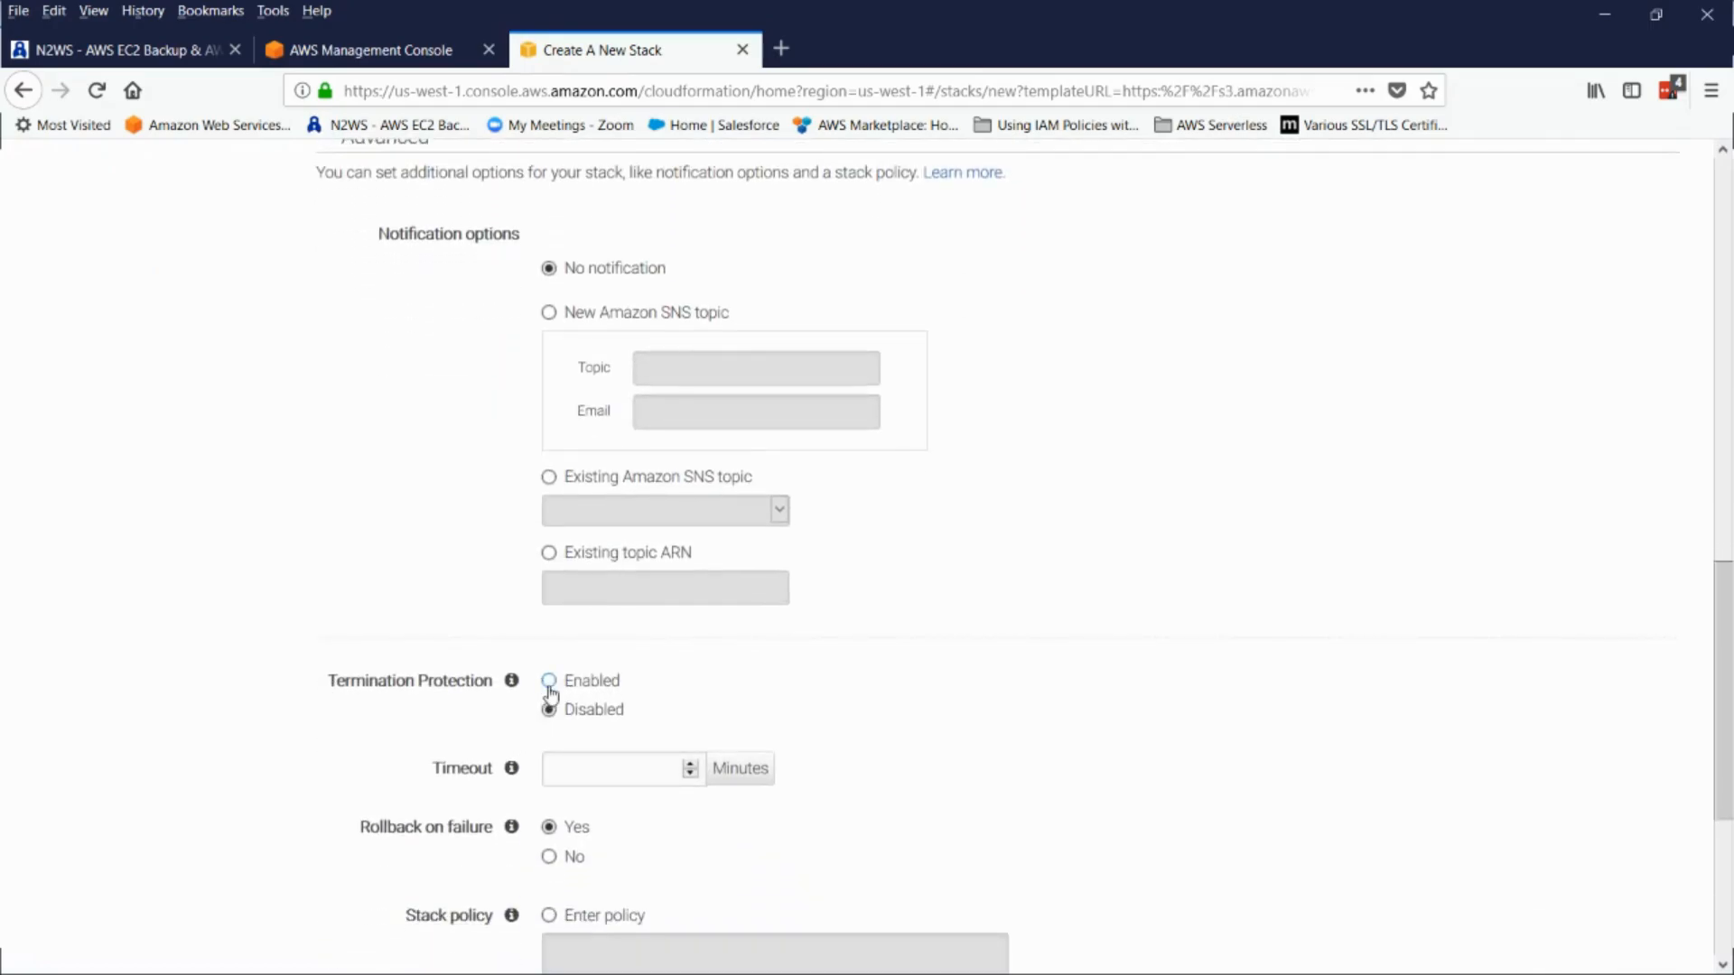
{"action": "left_click", "coordinate": [548, 682]}
{"action": "left_click", "coordinate": [607, 687]}
{"action": "scroll", "coordinate": [1320, 618], "scroll_direction": "down", "scroll_amount": 5}
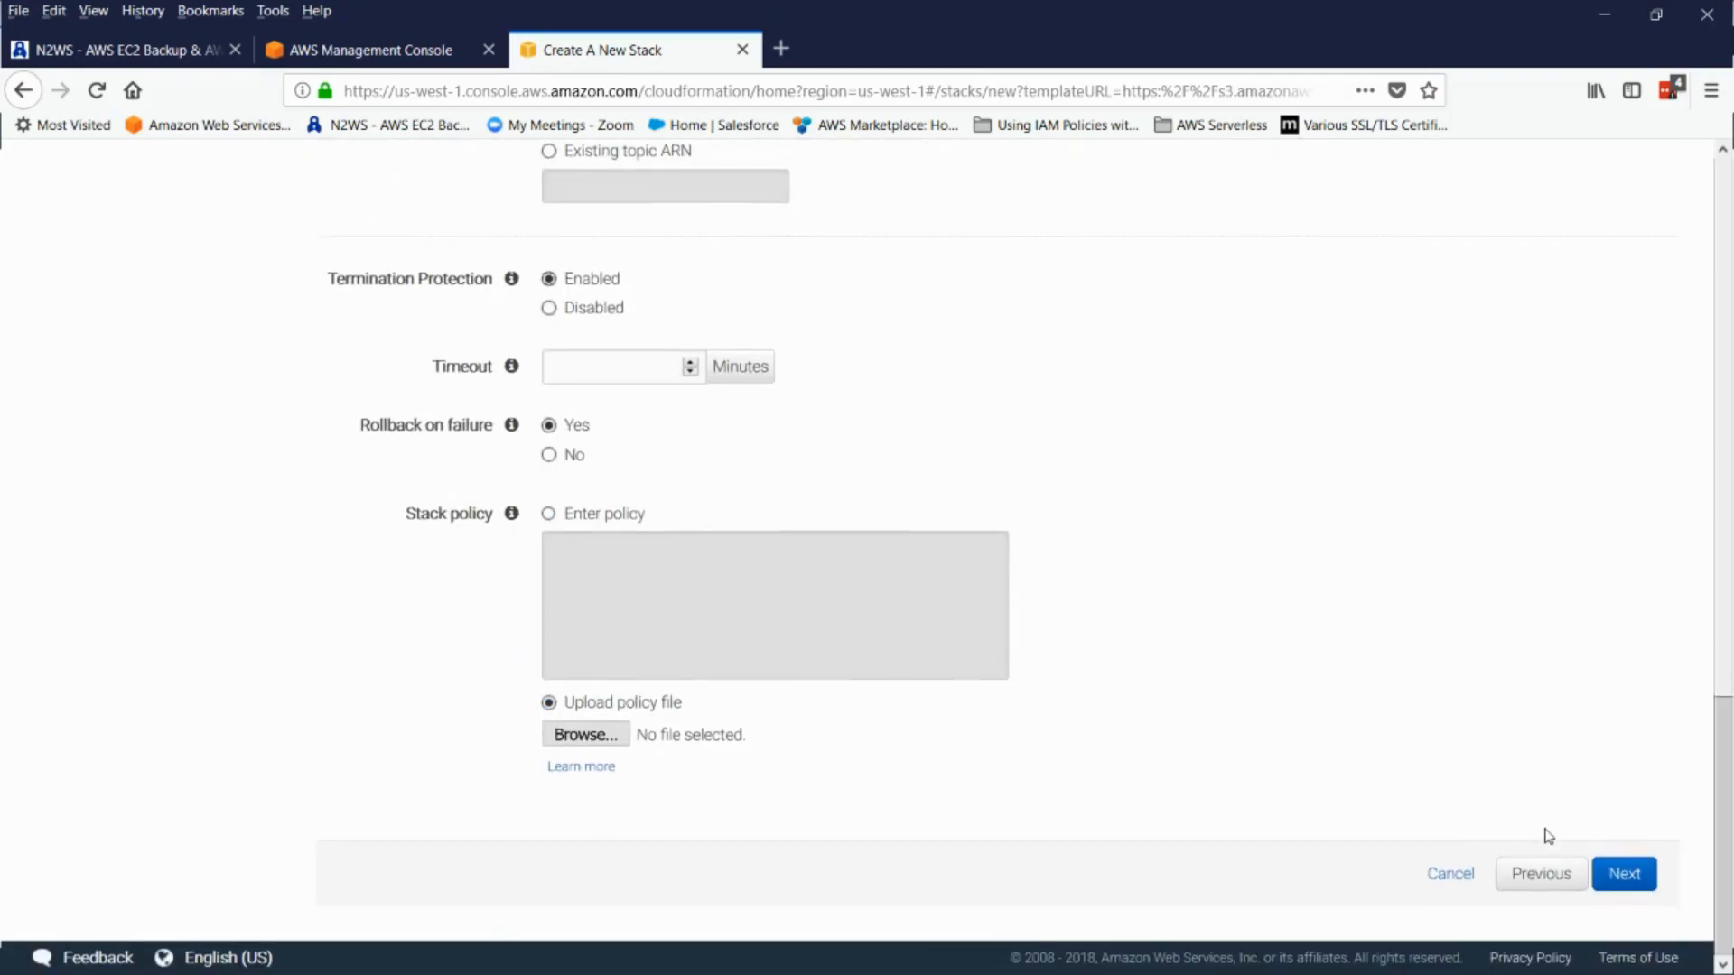
{"action": "left_click", "coordinate": [1626, 876]}
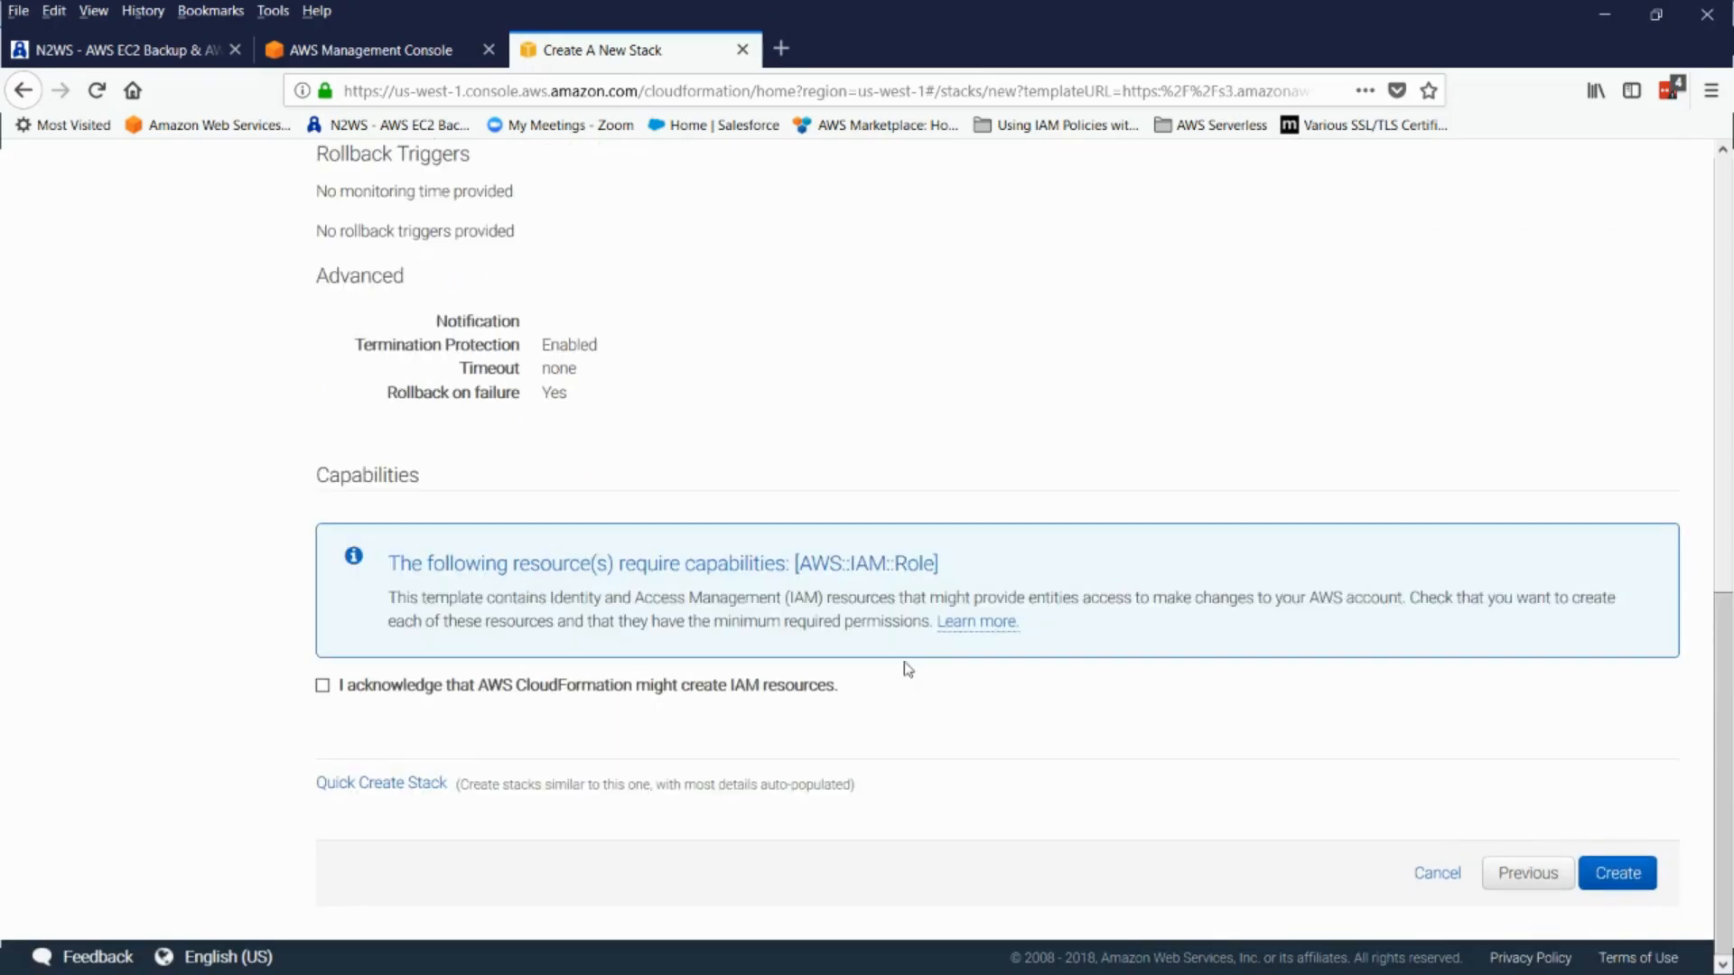
Acknowledge that CloudFormation might create IAM resources and create the My-First-Stack stack from the reviewed settings
{"action": "scroll", "coordinate": [906, 665], "scroll_direction": "up", "scroll_amount": 10}
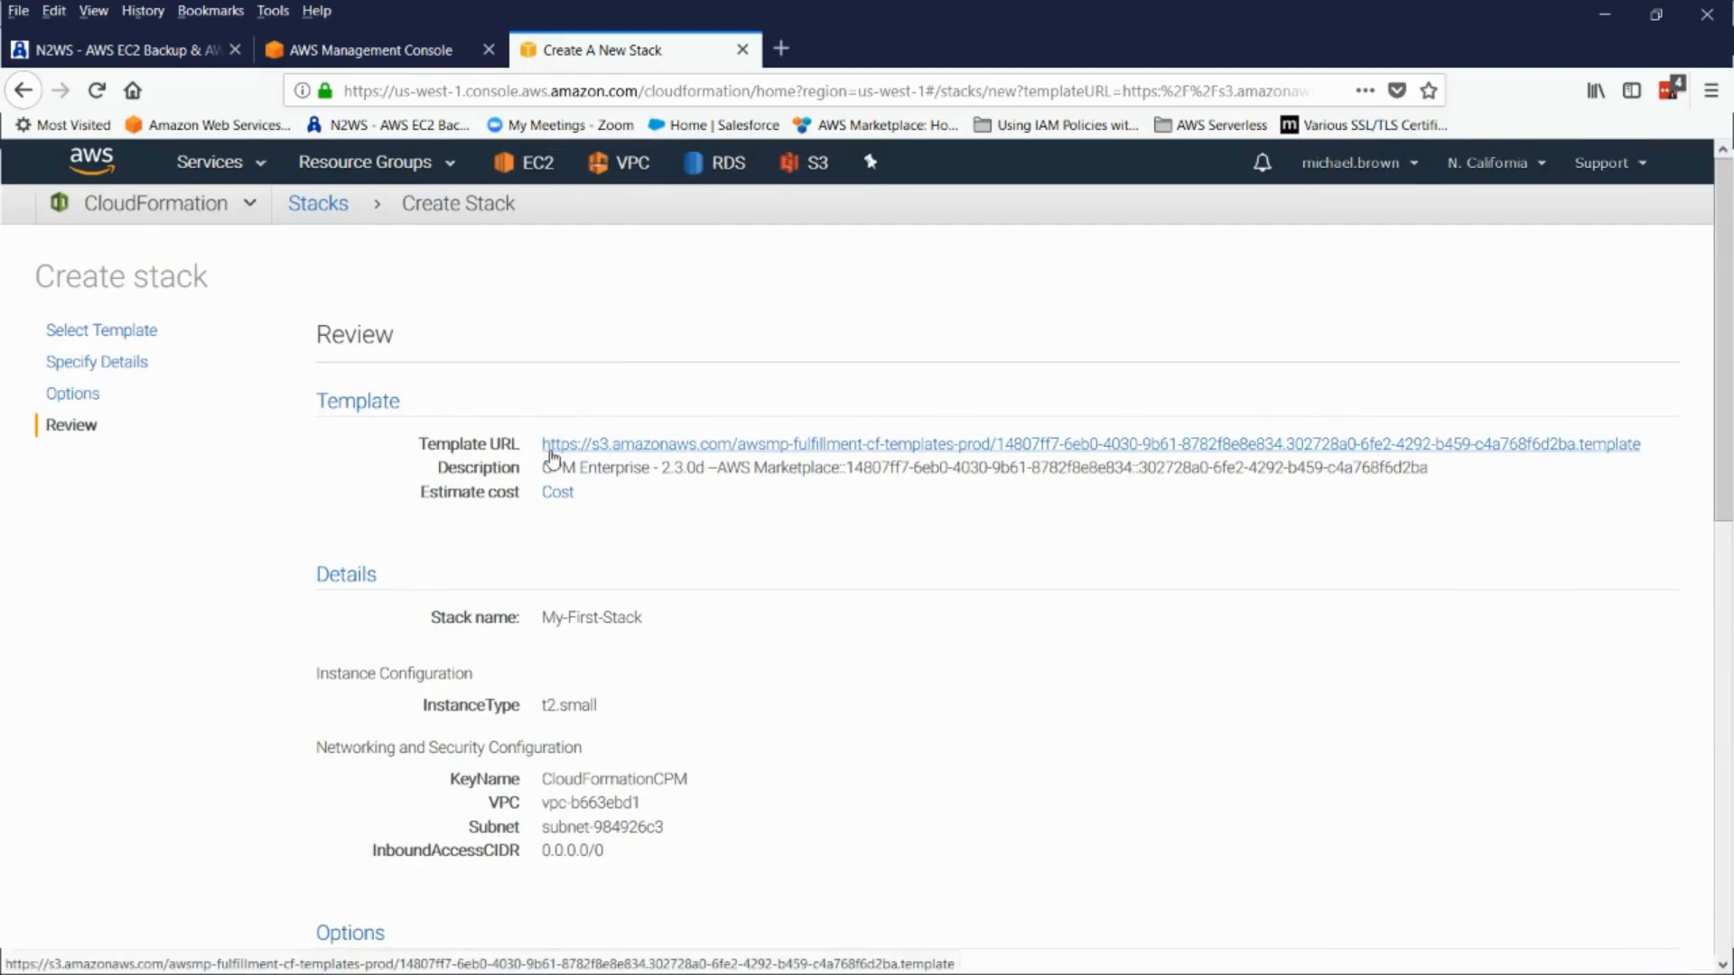
{"action": "scroll", "coordinate": [552, 456], "scroll_direction": "down", "scroll_amount": 5}
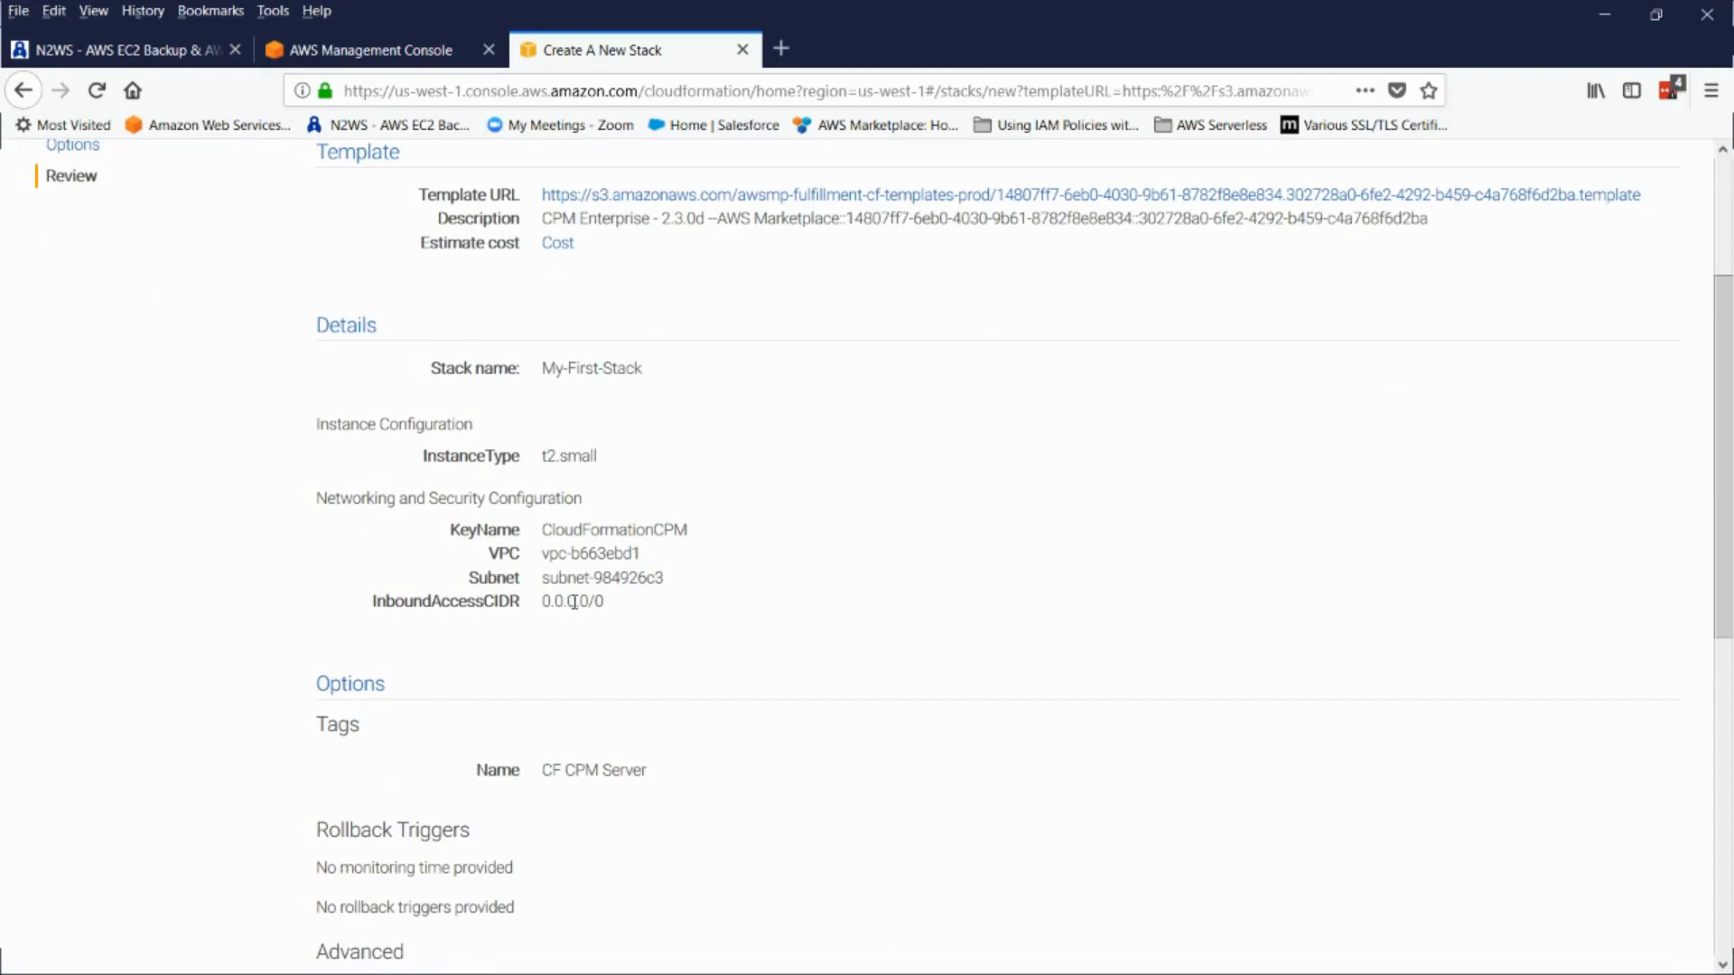
{"action": "scroll", "coordinate": [701, 600], "scroll_direction": "down", "scroll_amount": 3}
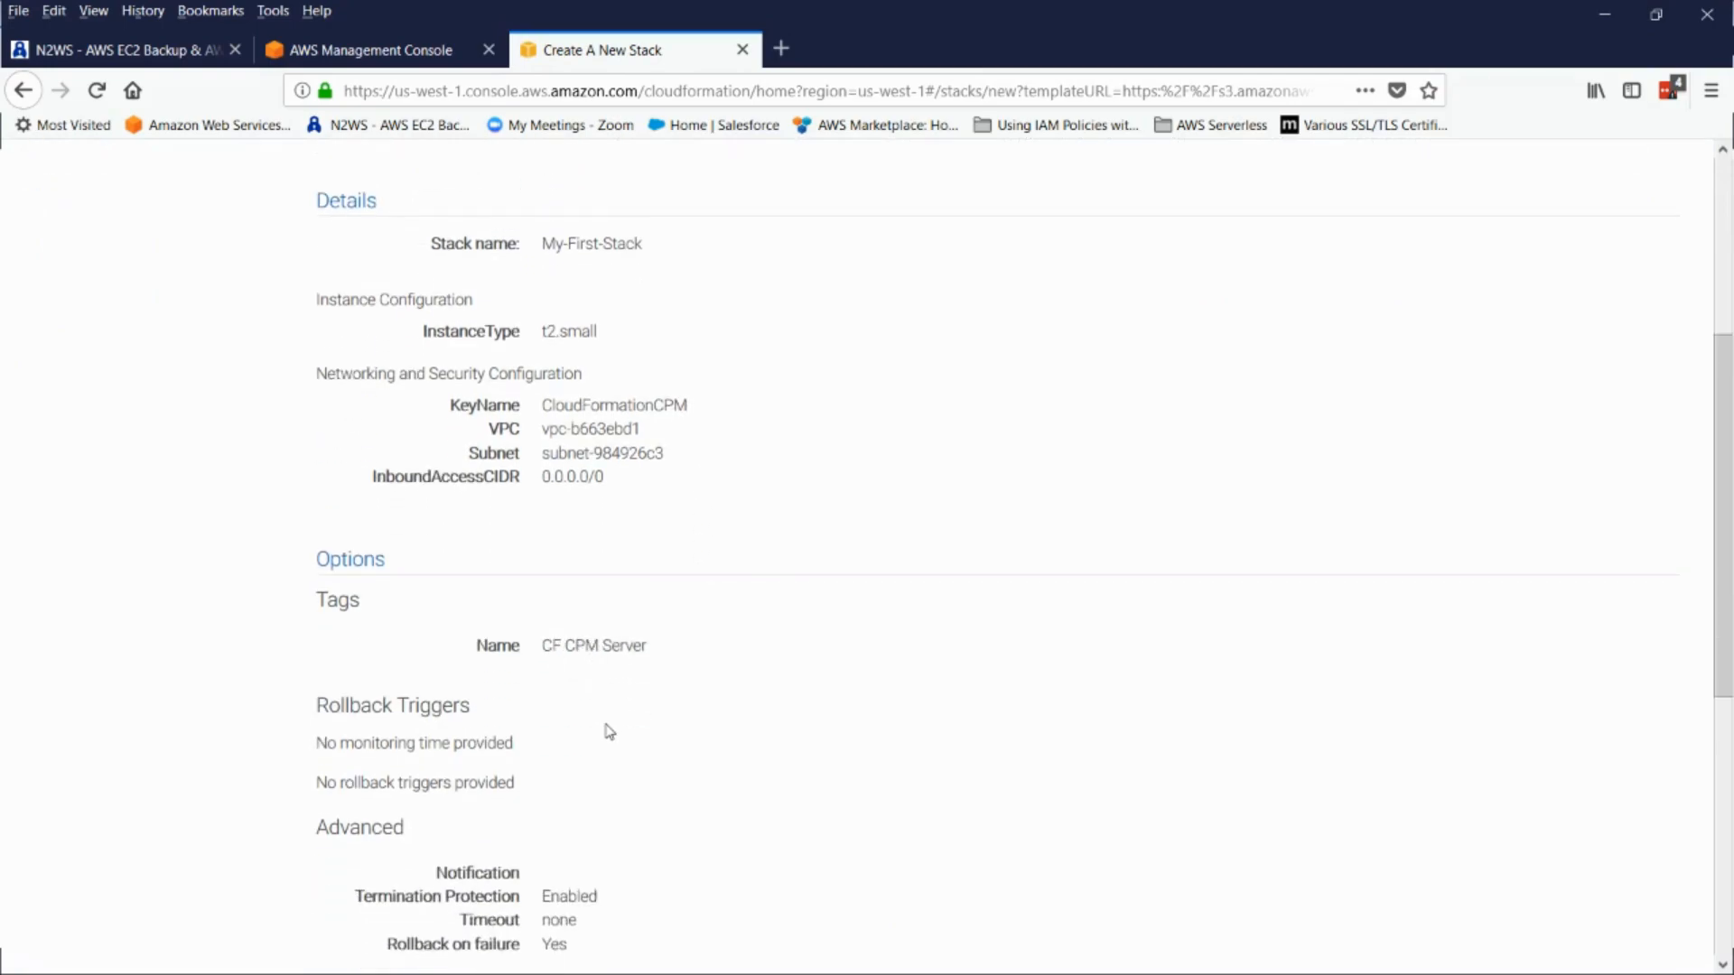
{"action": "scroll", "coordinate": [608, 728], "scroll_direction": "down", "scroll_amount": 5}
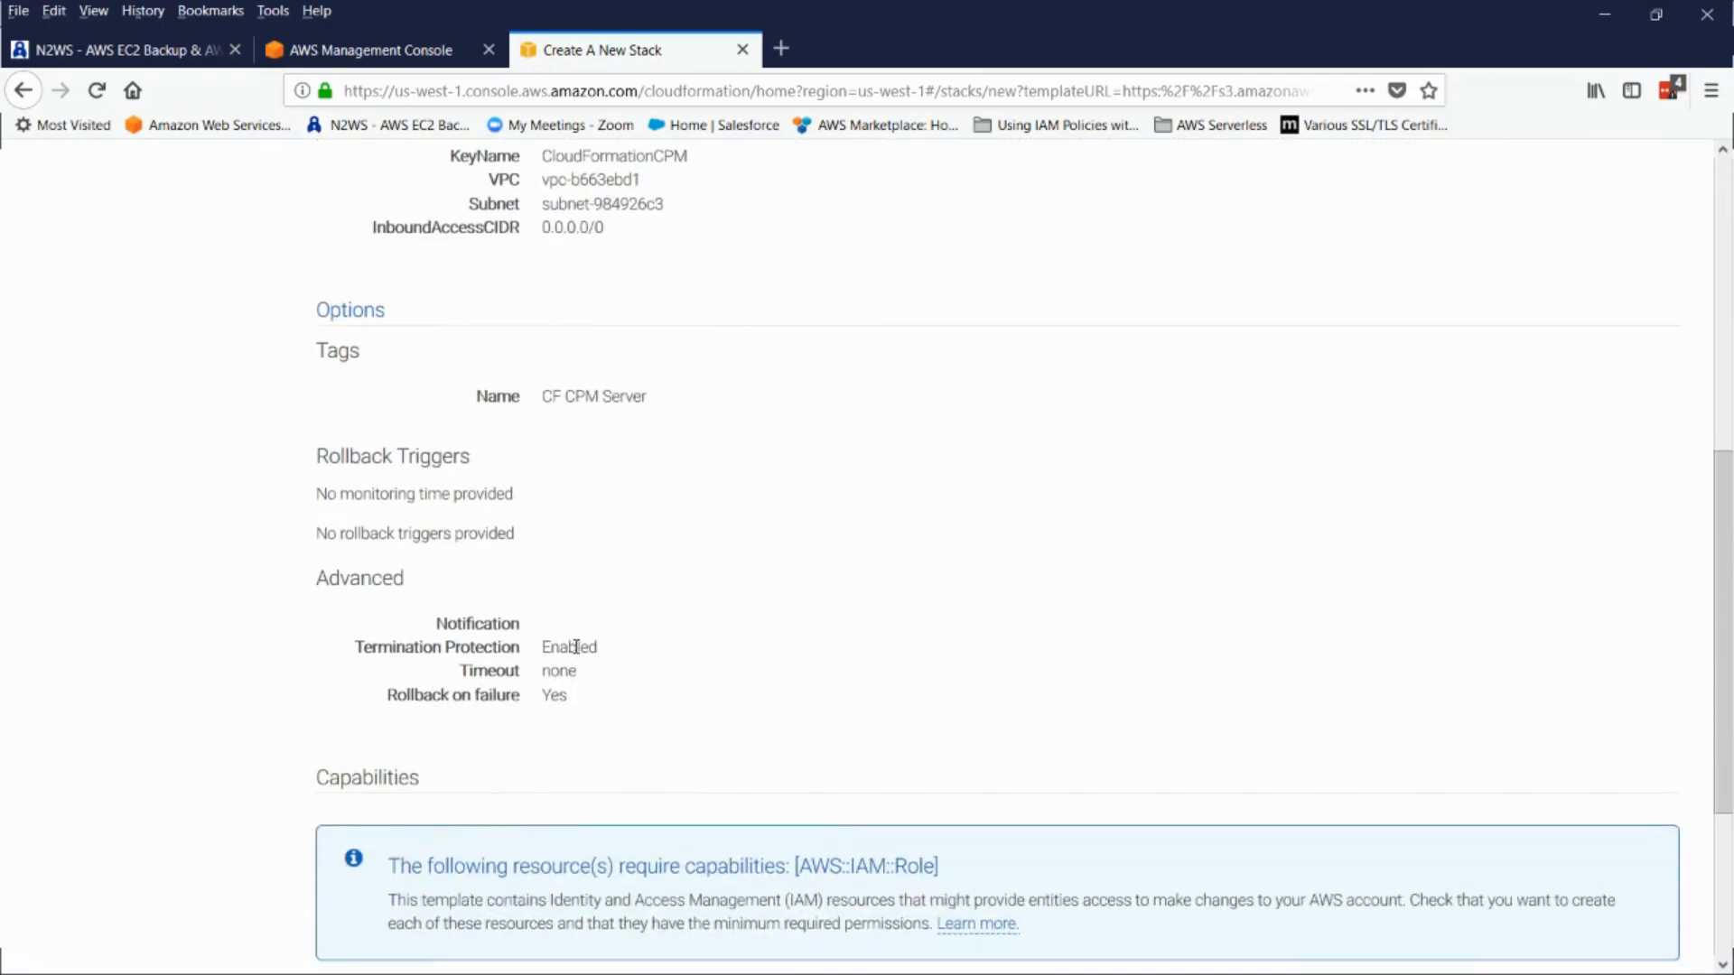
{"action": "scroll", "coordinate": [542, 668], "scroll_direction": "down", "scroll_amount": 6}
{"action": "left_click", "coordinate": [322, 685]}
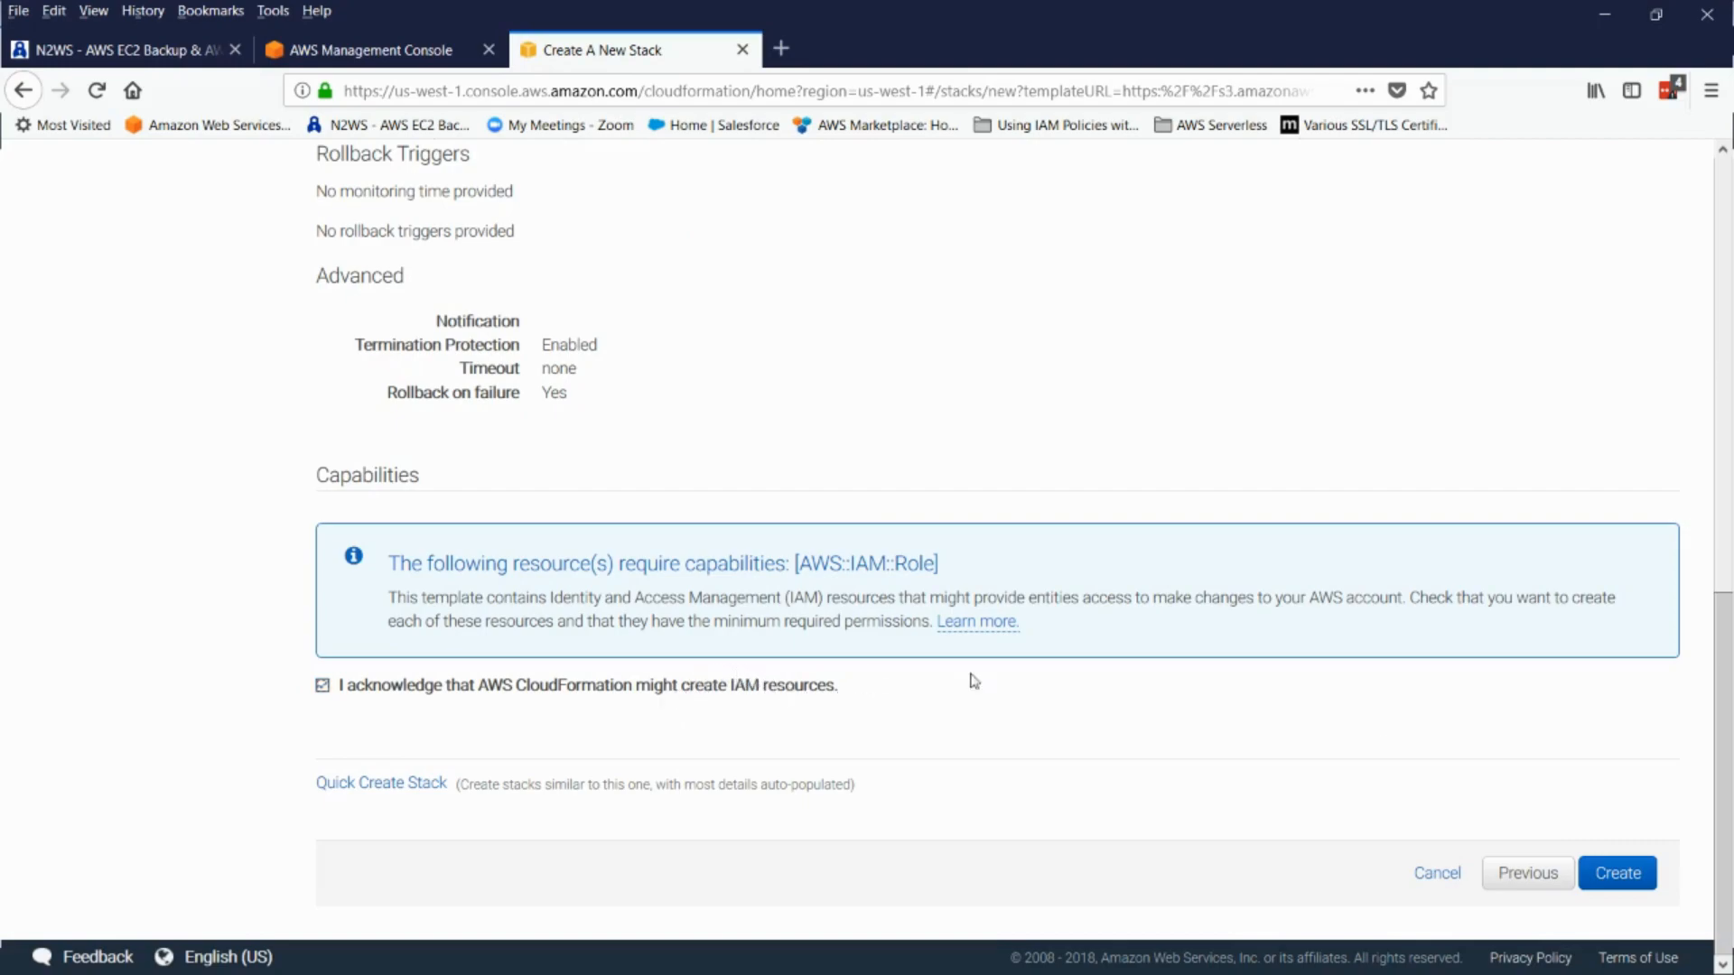
{"action": "left_click", "coordinate": [1613, 873]}
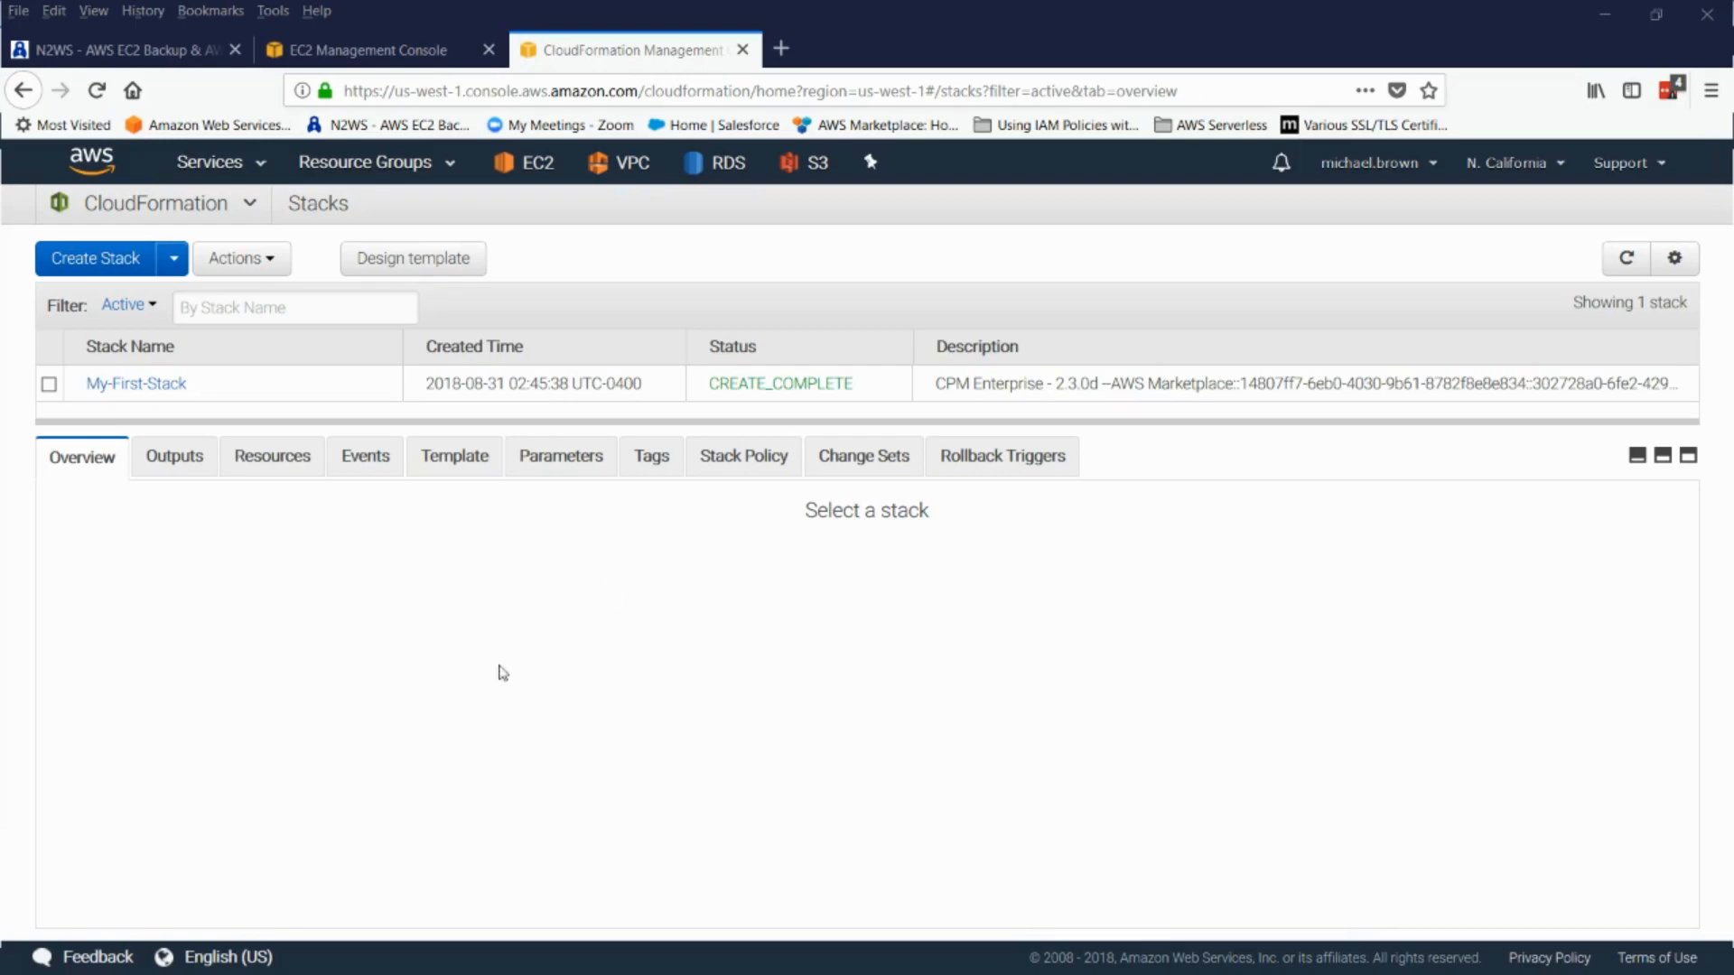
Select My-First-Stack and examine the resources it created and its event history
{"action": "left_click", "coordinate": [50, 387]}
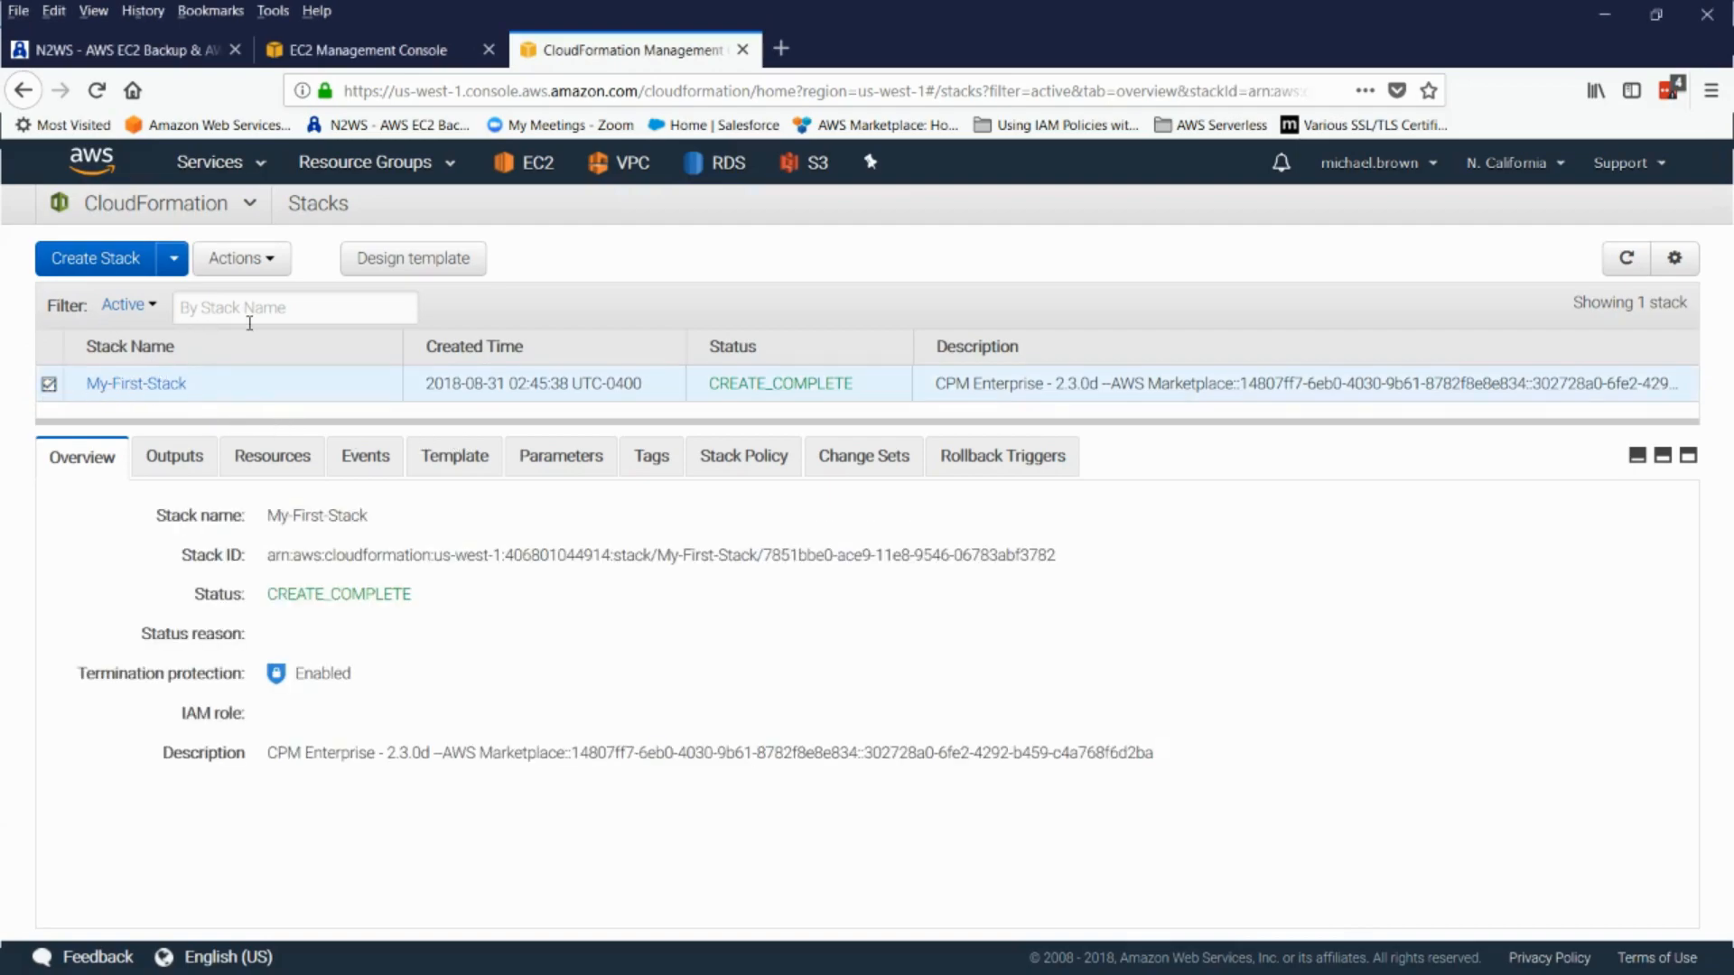
{"action": "left_click", "coordinate": [280, 463]}
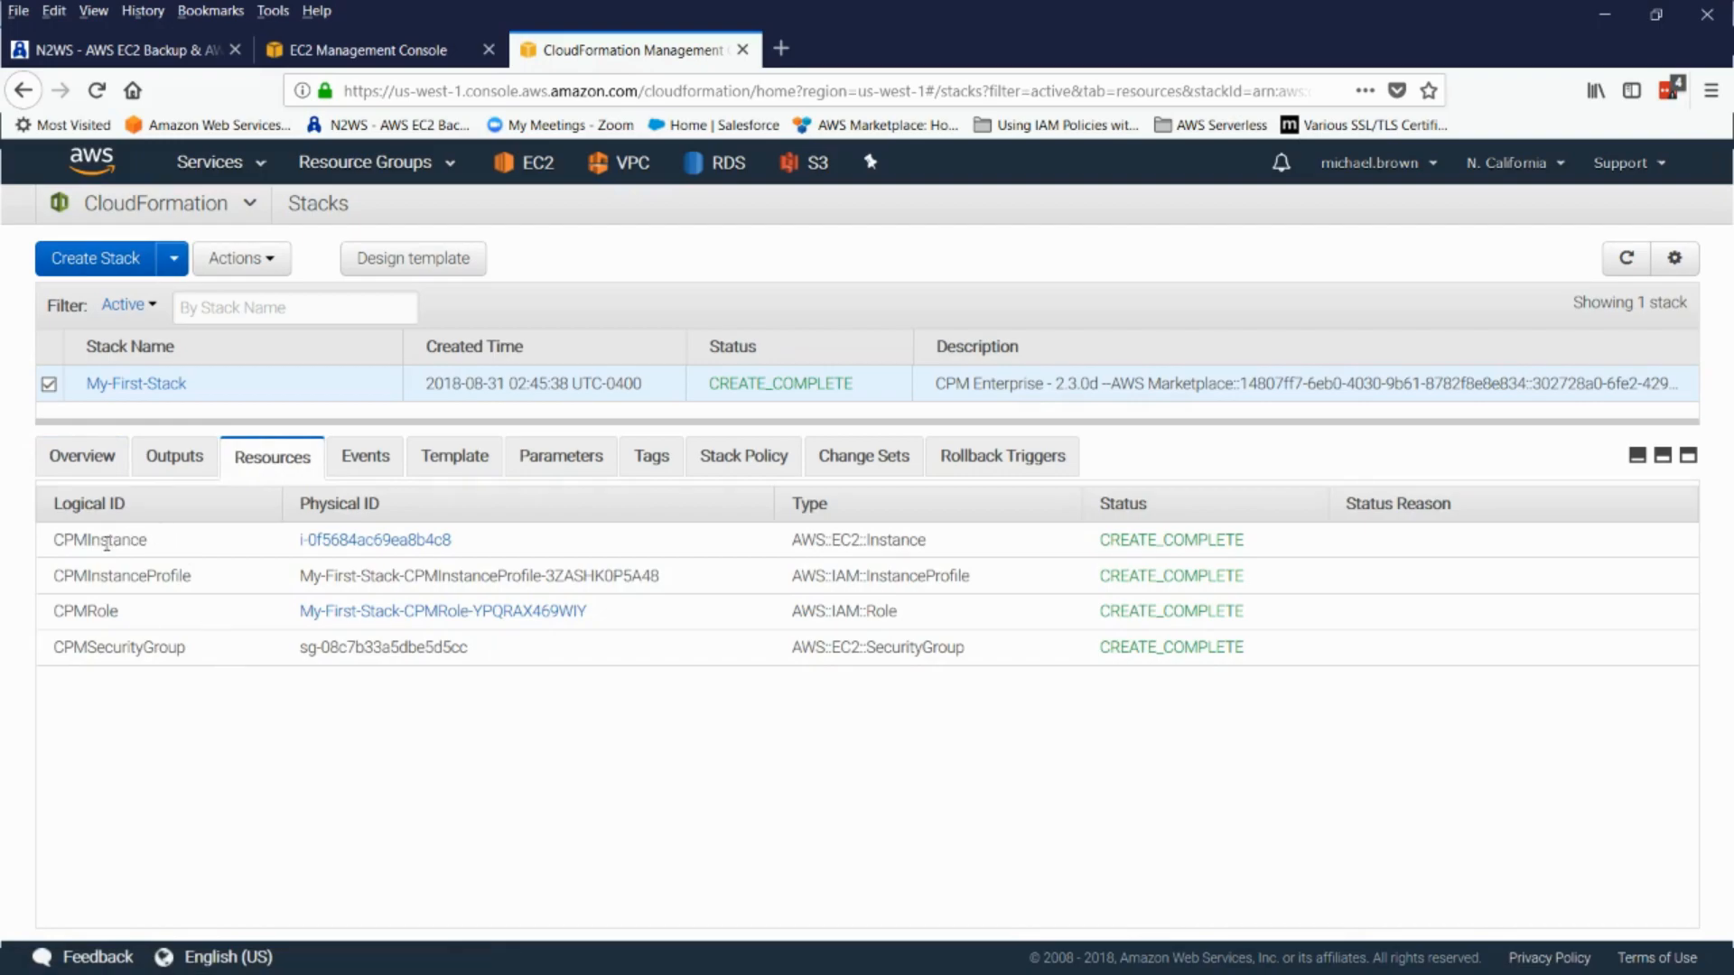
{"action": "left_click", "coordinate": [358, 465]}
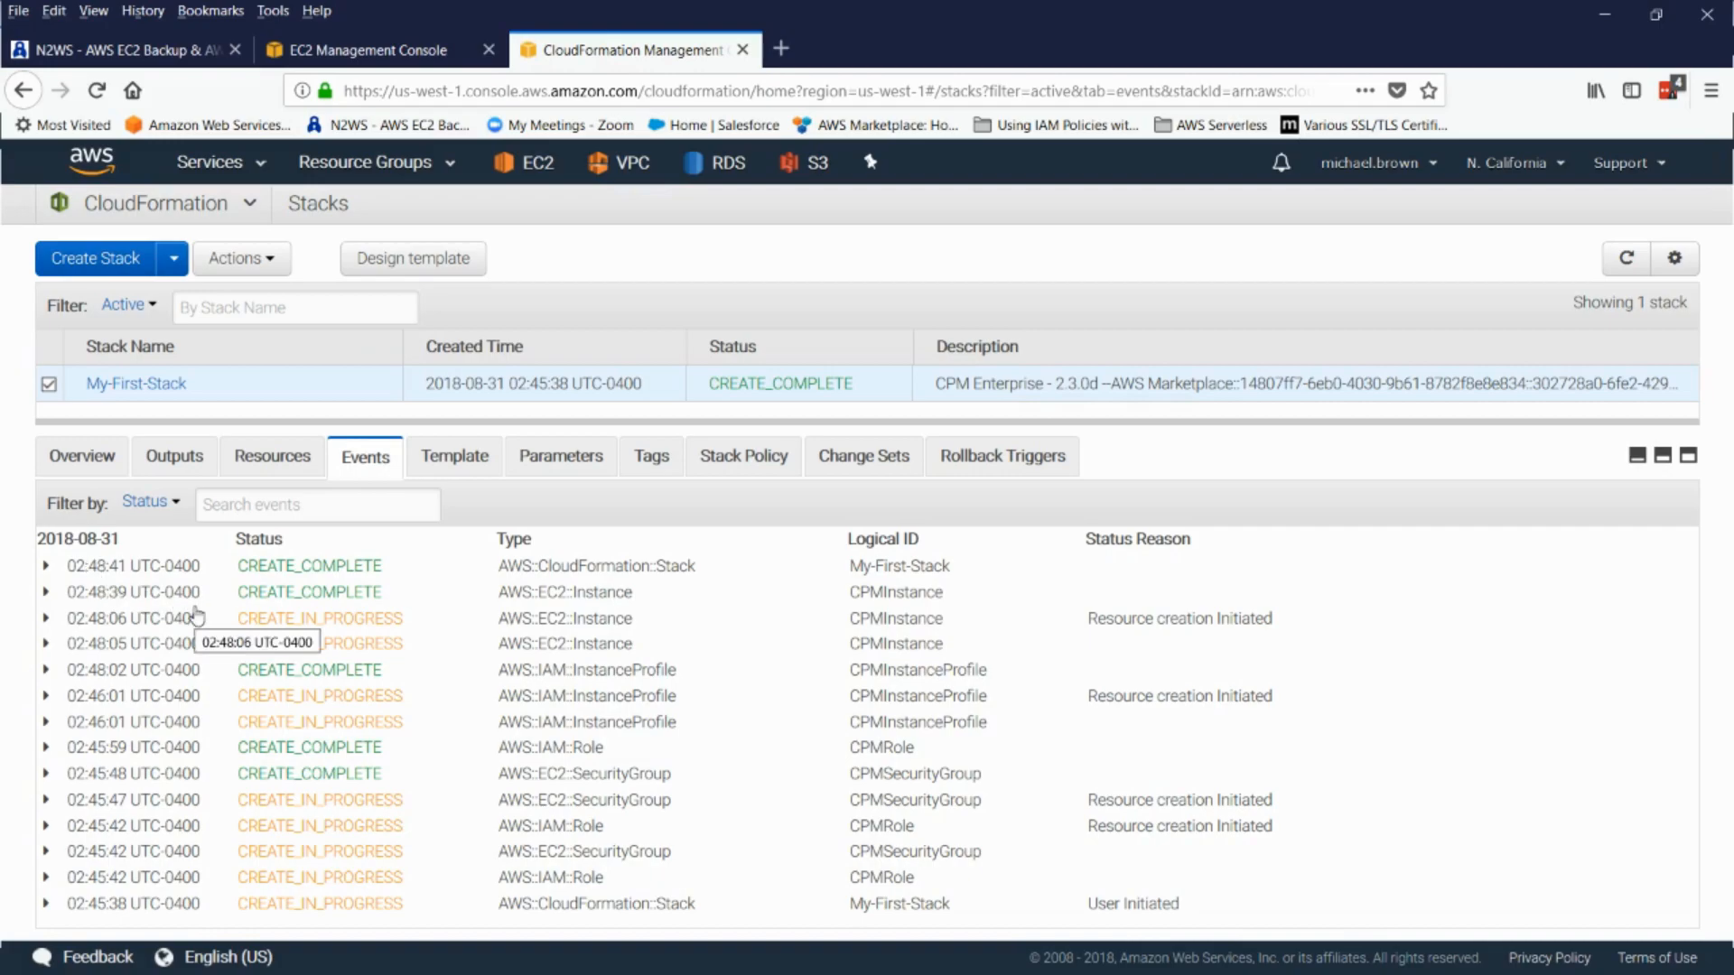
Switch to the EC2 Management Console to examine the CF CPM Server instance
{"action": "left_click", "coordinate": [424, 51]}
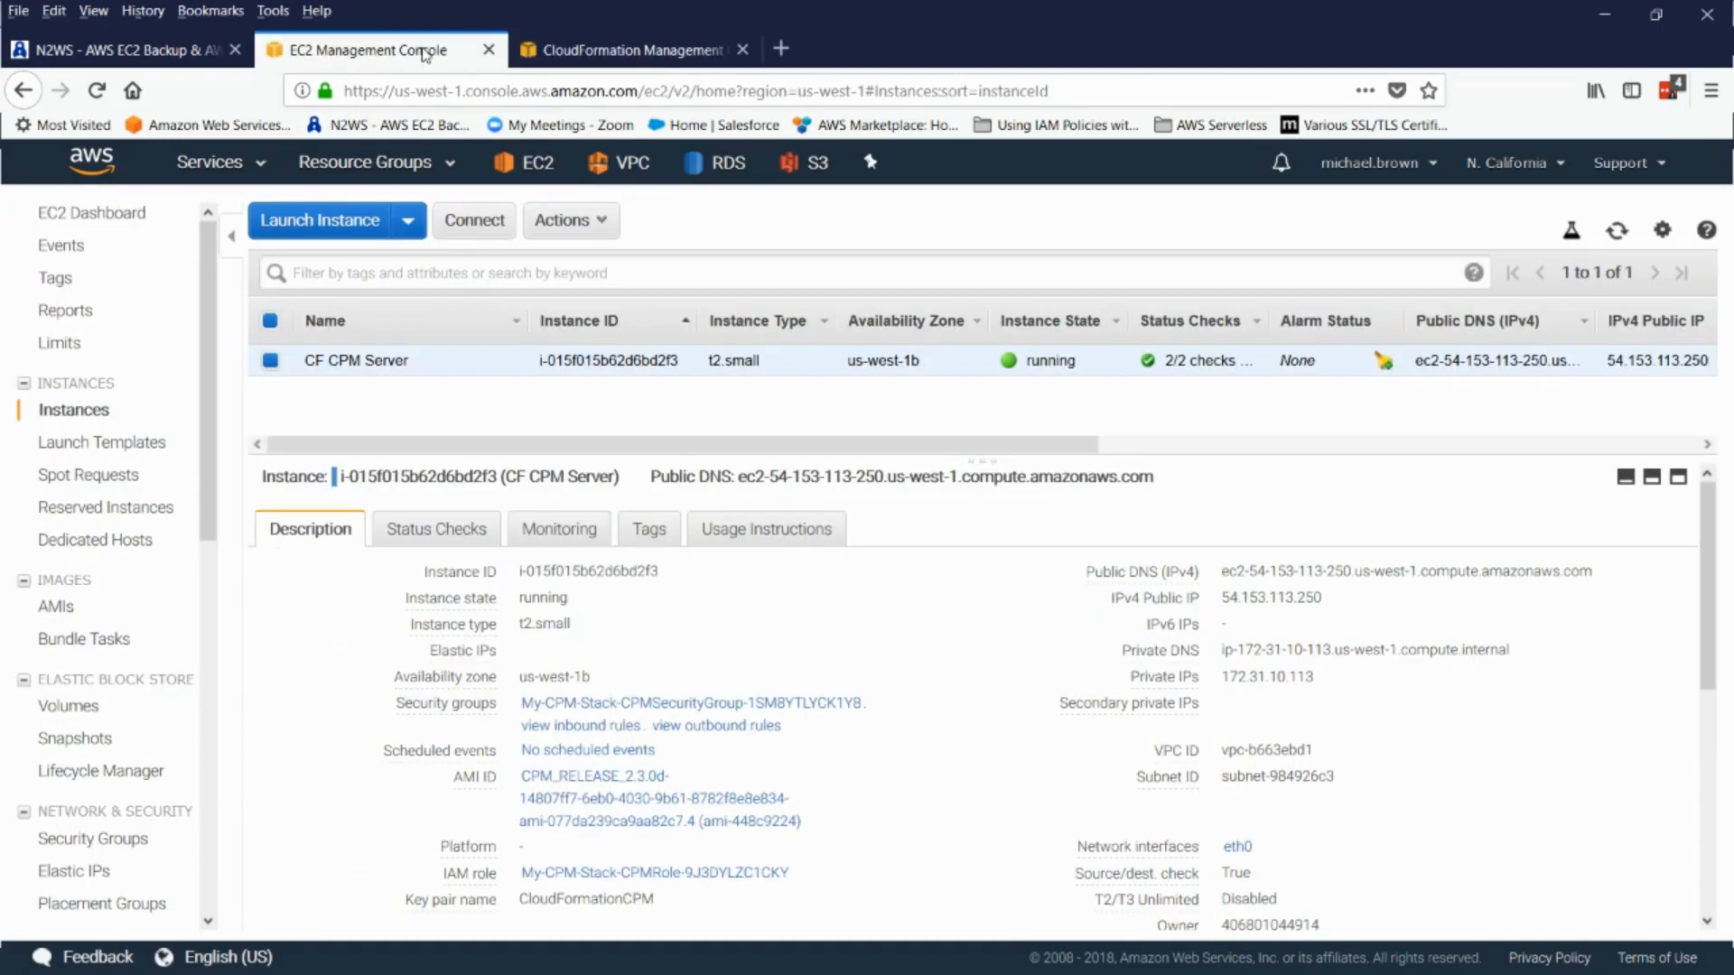